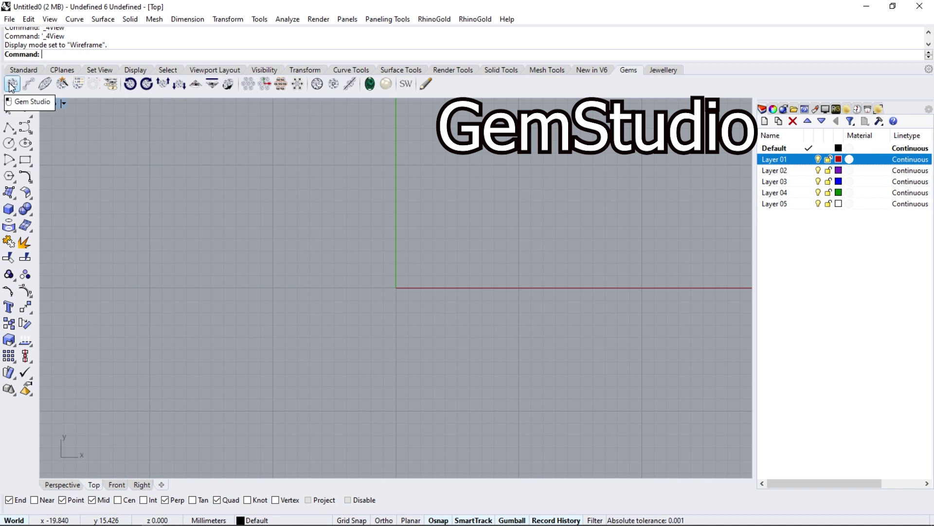
Create a brilliant diamond 7.00 mm in diameter at the origin with Gem Studio
left_click(11, 85)
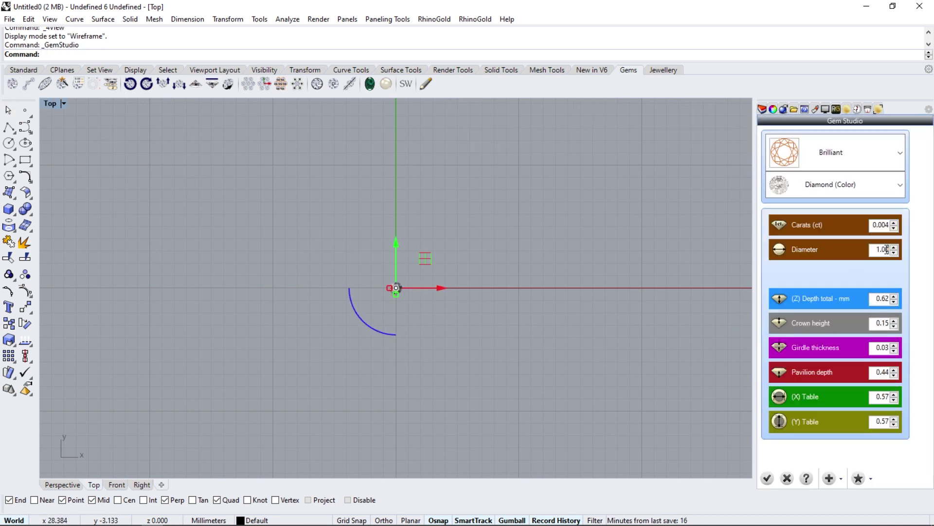
type("7")
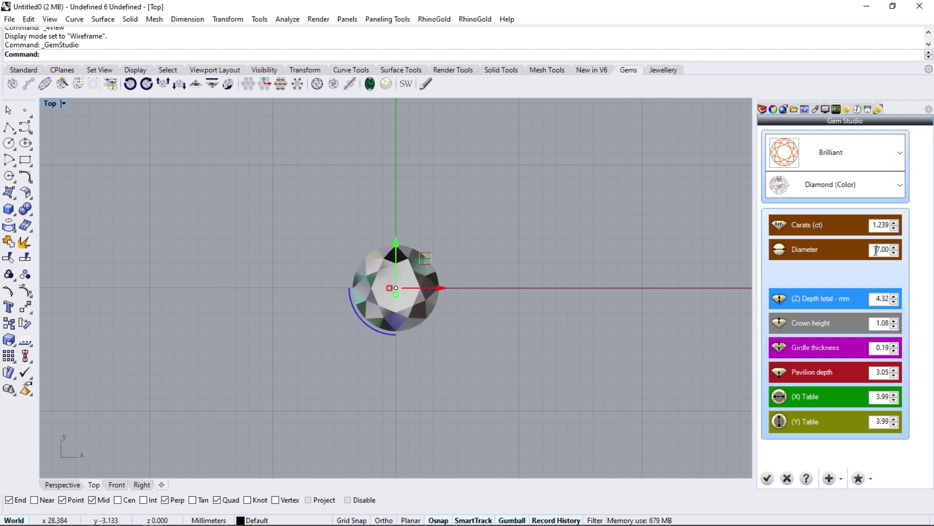
left_click(767, 477)
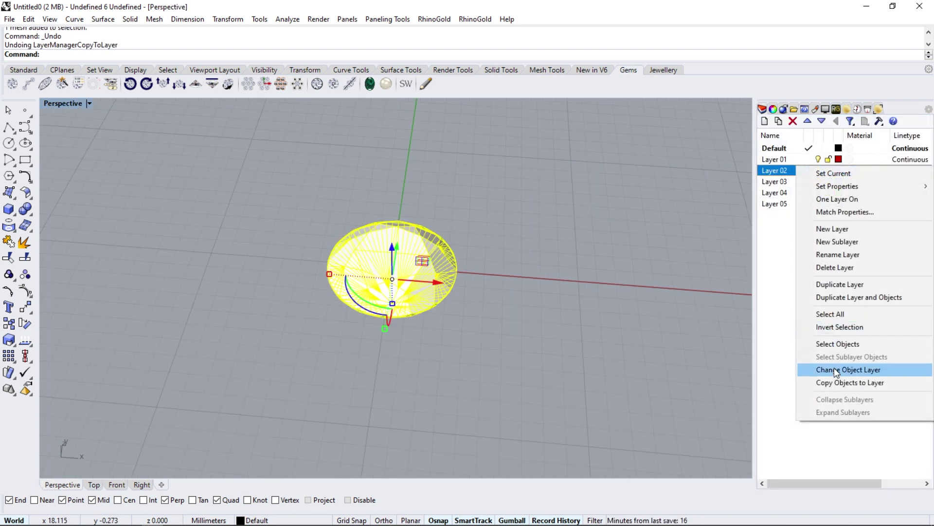
Move the diamond onto the purple Layer 02
left_click(842, 365)
left_click(446, 254)
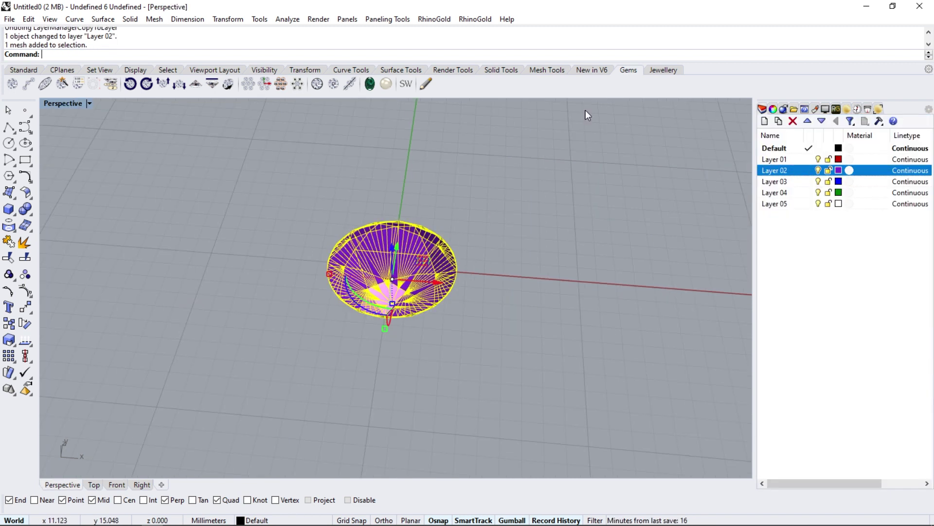
left_click(662, 70)
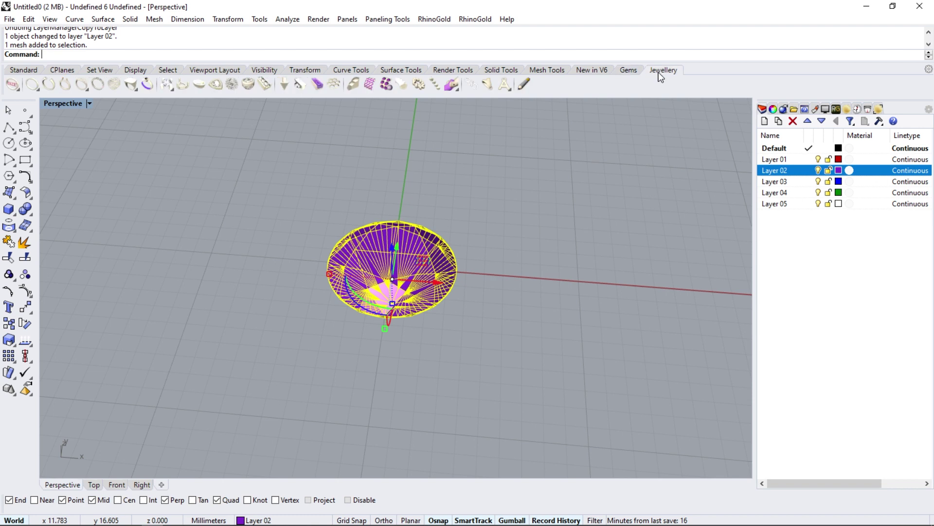
Add a bezel setting around the diamond with Bezel Studio
left_click(199, 84)
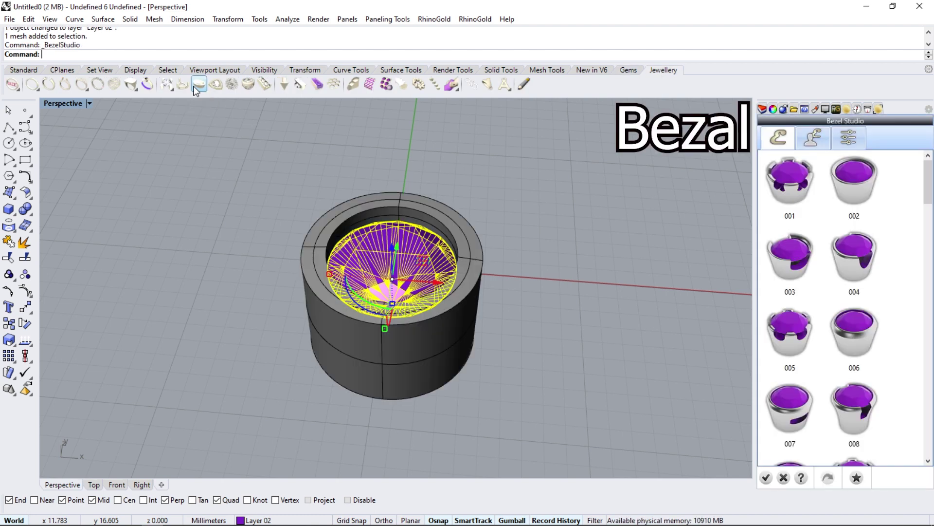
mouse_move(558, 250)
right_mouse_down()
mouse_move(529, 160)
mouse_move(576, 300)
mouse_move(593, 229)
mouse_move(597, 151)
mouse_move(490, 273)
right_mouse_up()
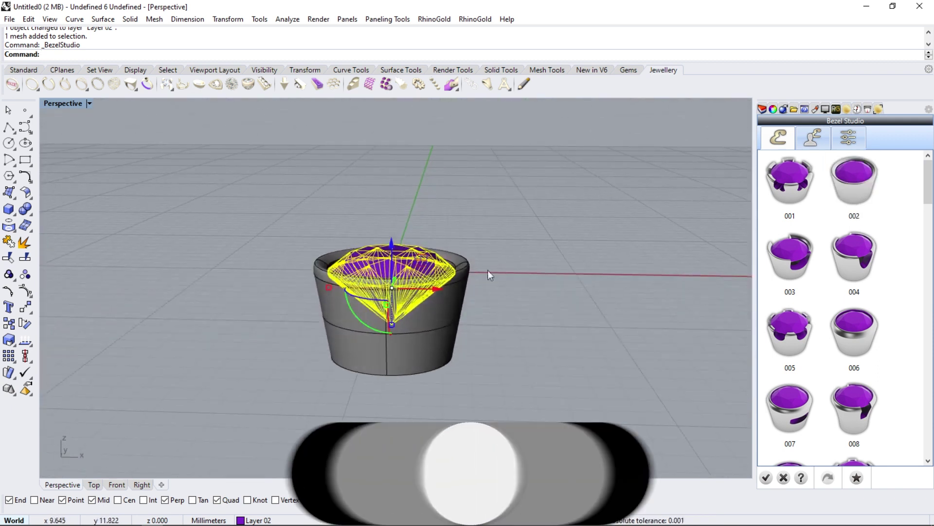
scroll(428, 364, "up", 4)
right_click_drag(428, 363, 371, 347)
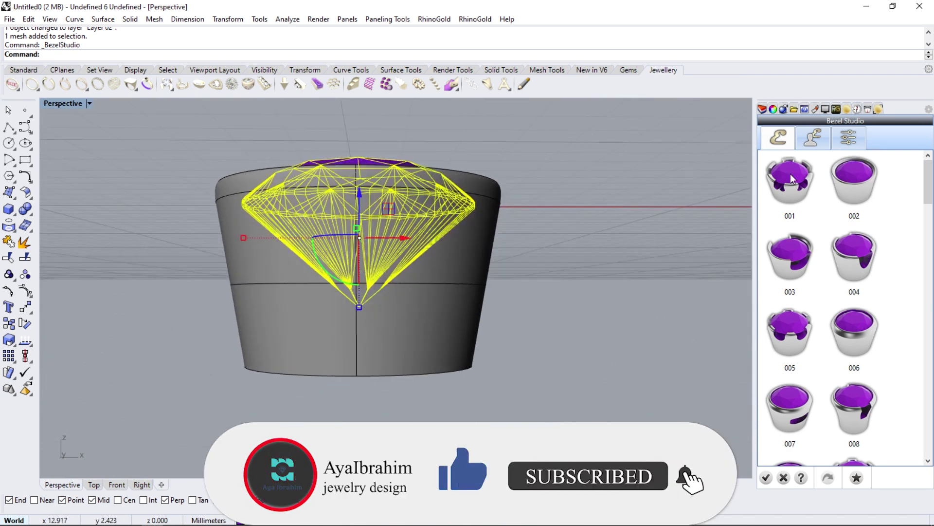
Lower the bezel height from 5.10 to 3.50, check it in Front view, and accept
left_click(841, 138)
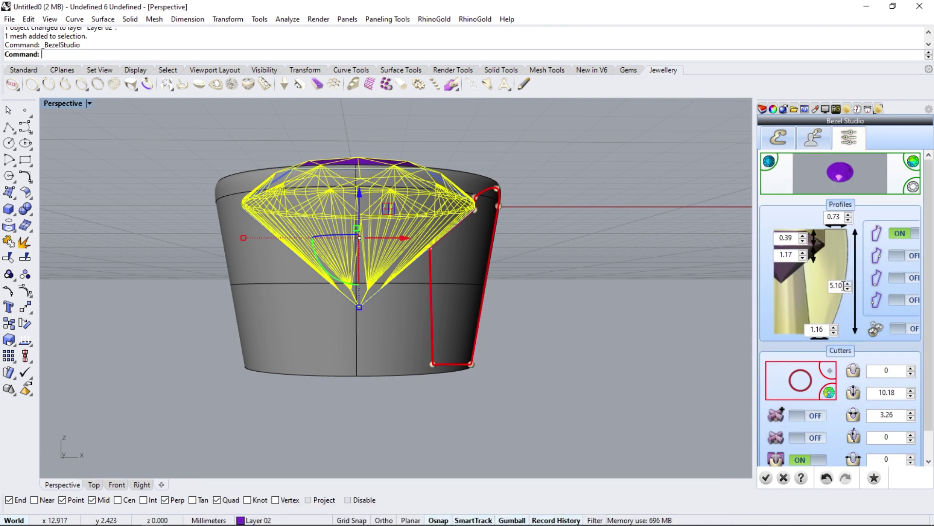
type("3.5")
key("Return")
mouse_move(354, 371)
right_mouse_down()
mouse_move(358, 387)
mouse_move(357, 337)
right_mouse_up()
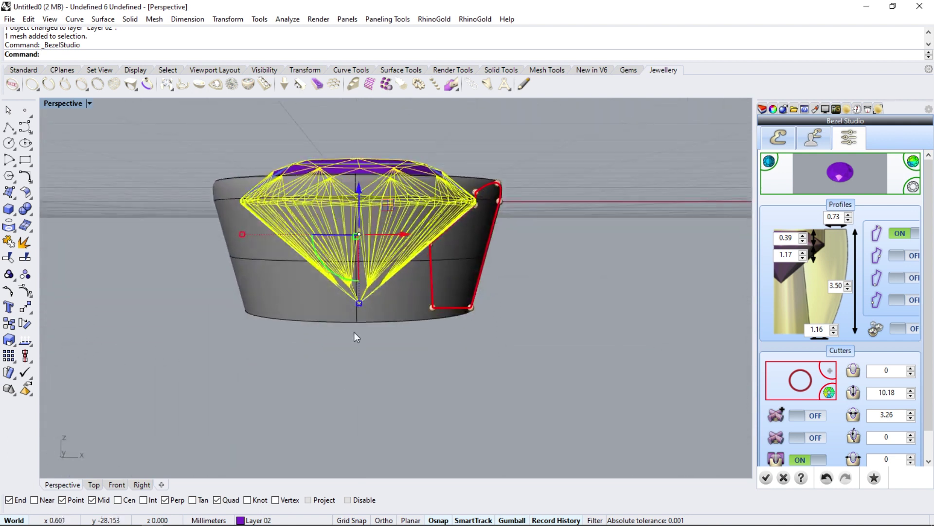
left_click(116, 485)
scroll(371, 323, "up", 5)
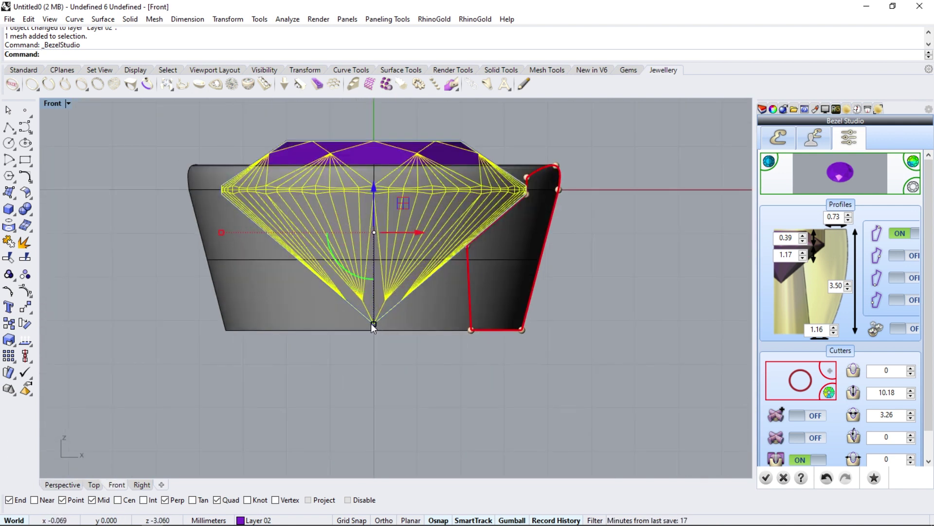
scroll(380, 331, "up", 2)
scroll(343, 377, "down", 1)
right_click(343, 373)
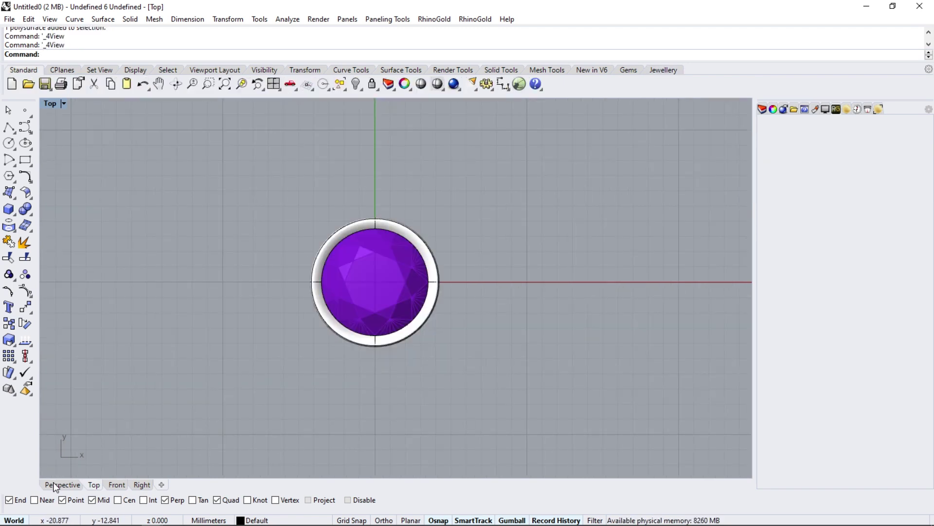
Duplicate the bezel's outer edge as a circle curve
left_click(15, 231)
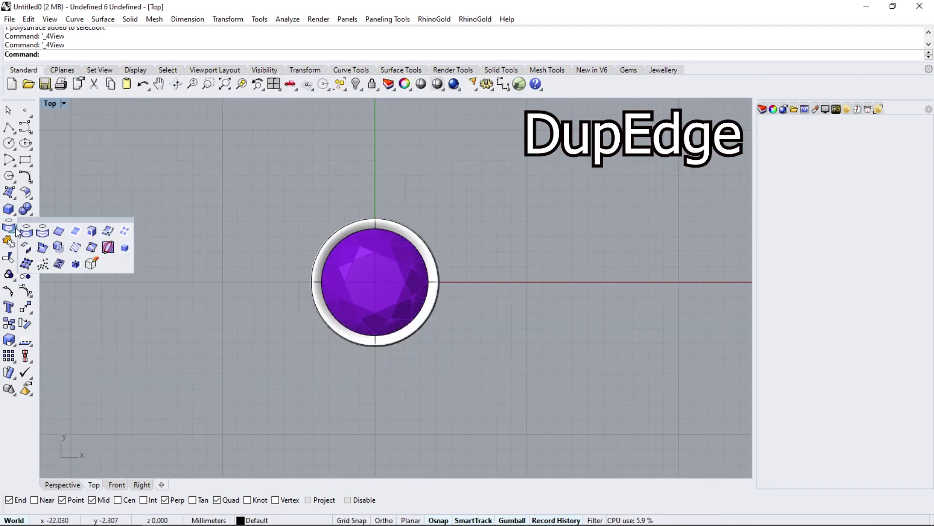
left_click(58, 233)
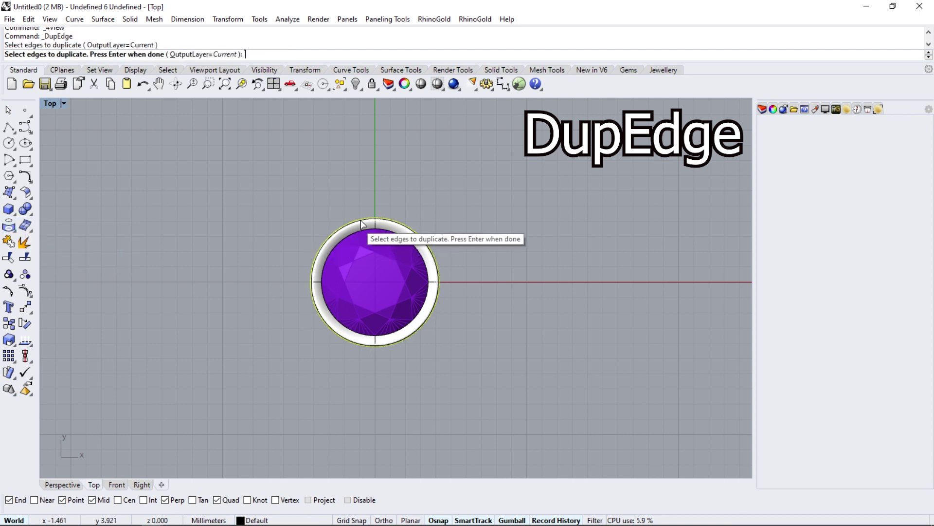
left_click(354, 315)
key("Return")
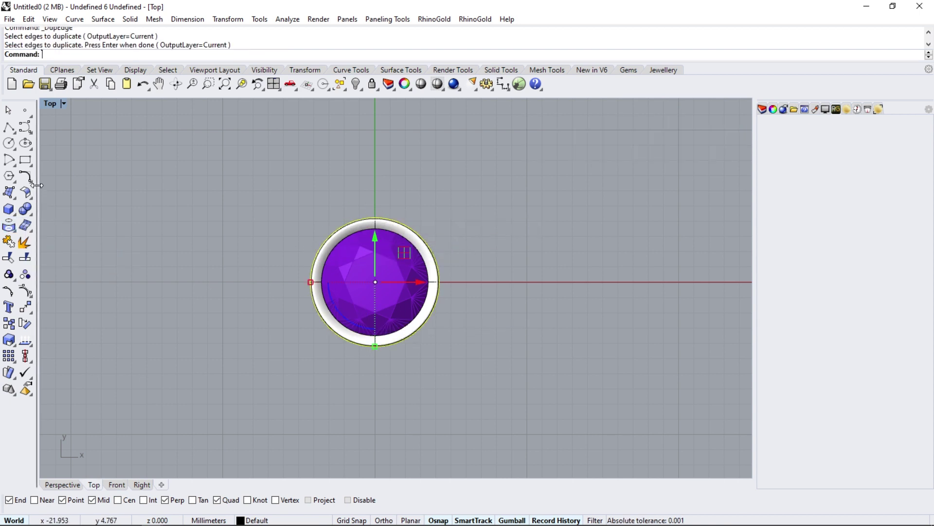
Offset the duplicated circle 1.5 outward
left_click(29, 182)
left_click(190, 182)
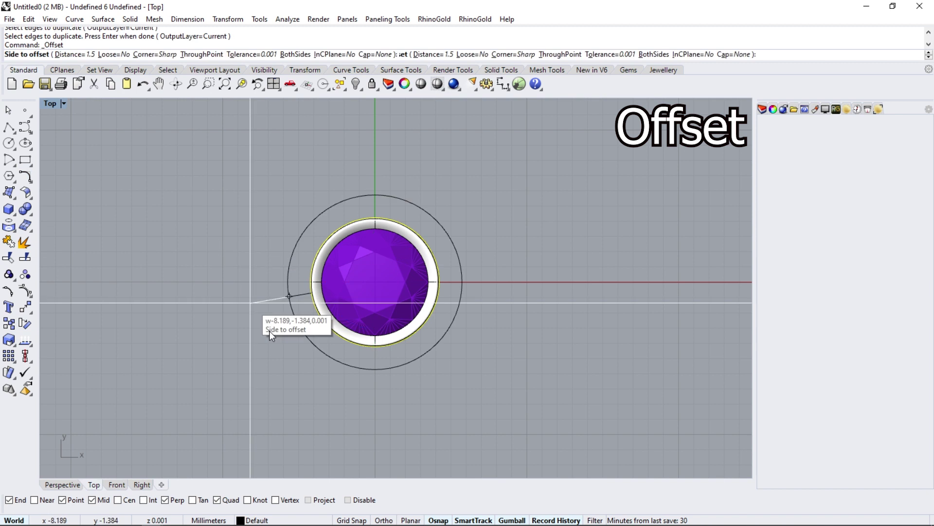
left_click(263, 381)
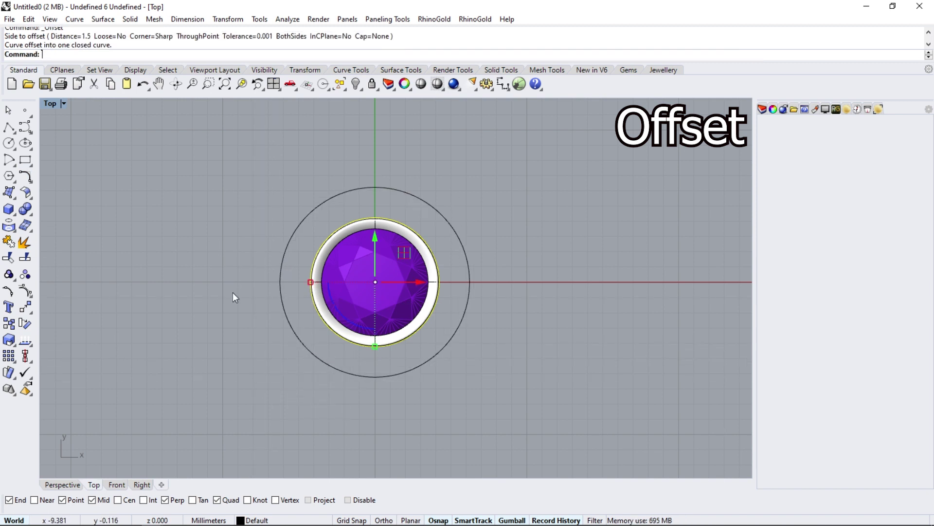
key("Escape")
left_click(10, 177)
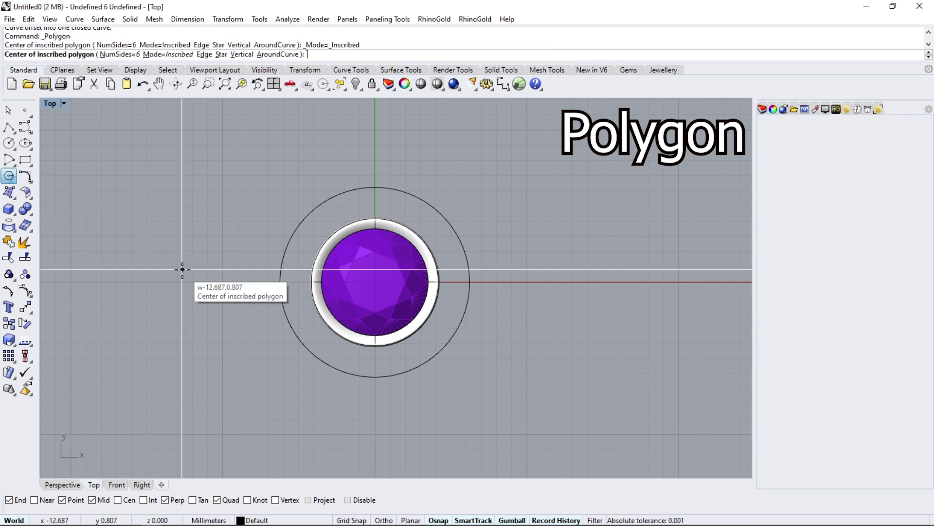
Draw a hexagon centred at 0 with a corner about 8.837 from centre
type("0")
key("Return")
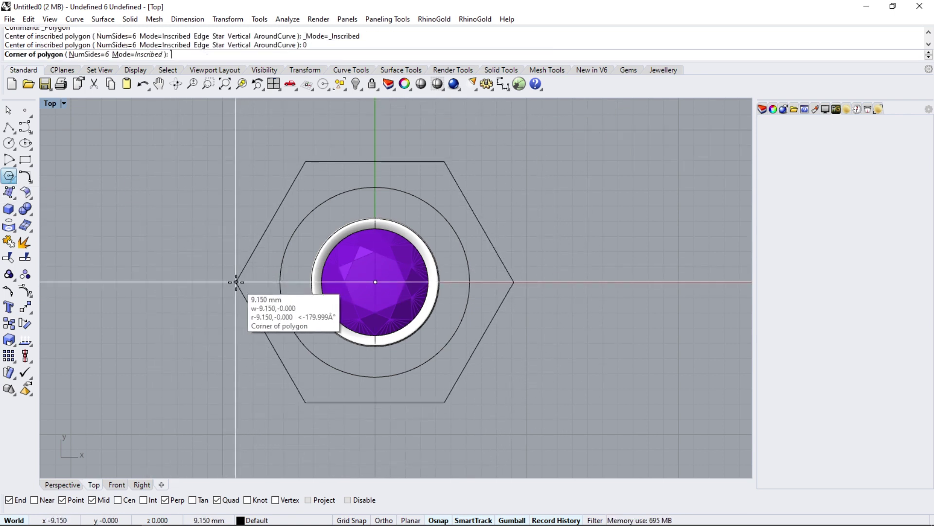
right_click_drag(241, 282, 245, 278)
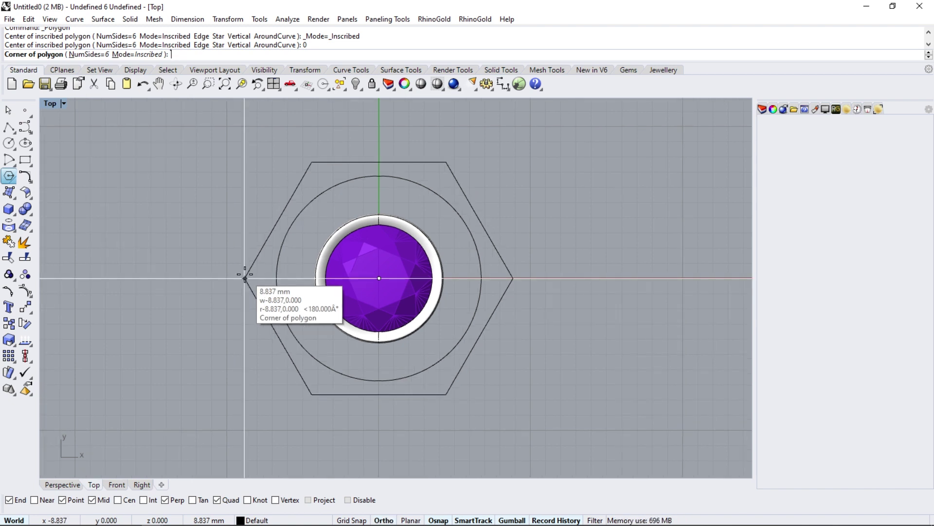
left_click(245, 278)
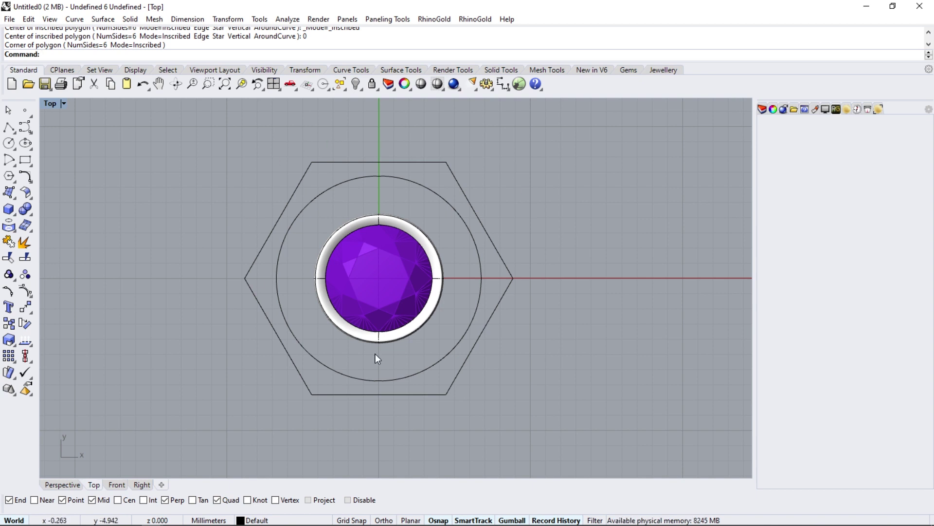
left_click(358, 379)
Move the gem, bezel and offset circle to the right of the hexagon
left_click(363, 288, "shift")
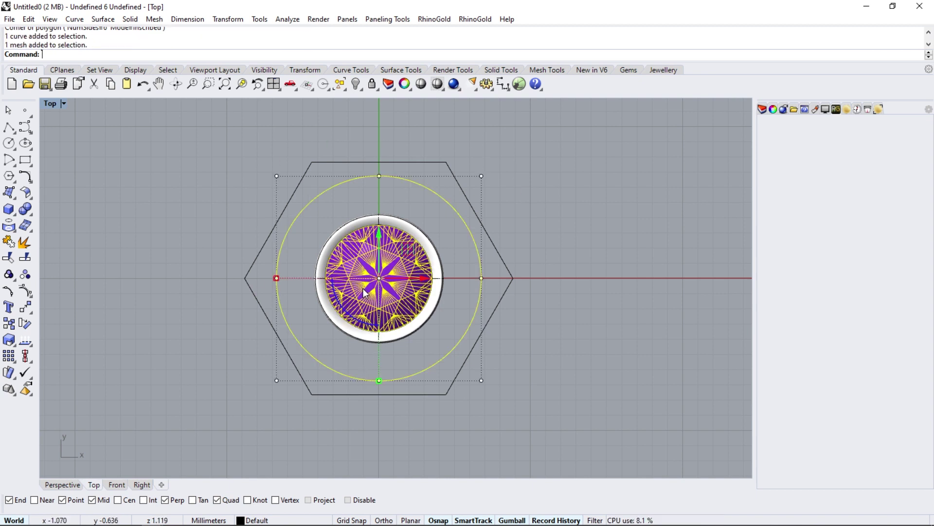
left_click(327, 262, "shift")
scroll(245, 278, "down", 3)
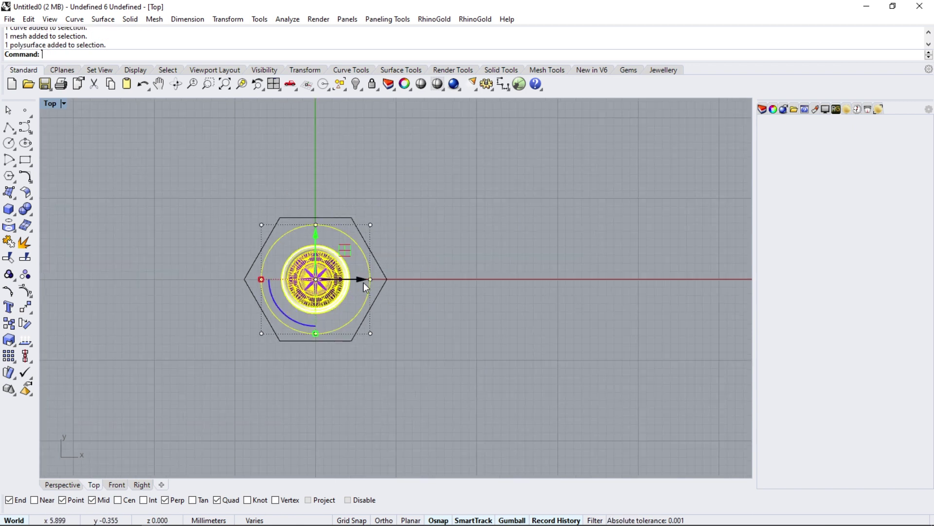
left_click_drag(366, 287, 502, 281)
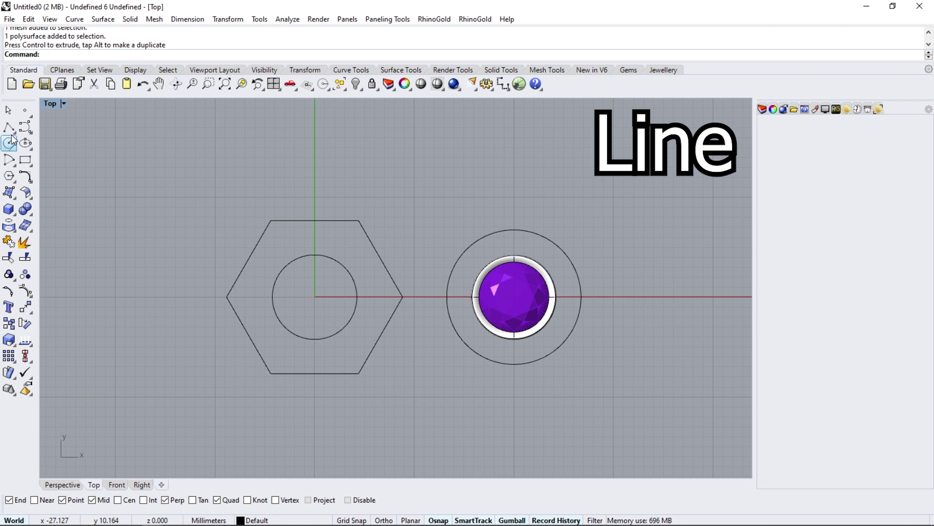
Draw a line from the origin to the hexagon's lower-left corner
left_click(13, 134)
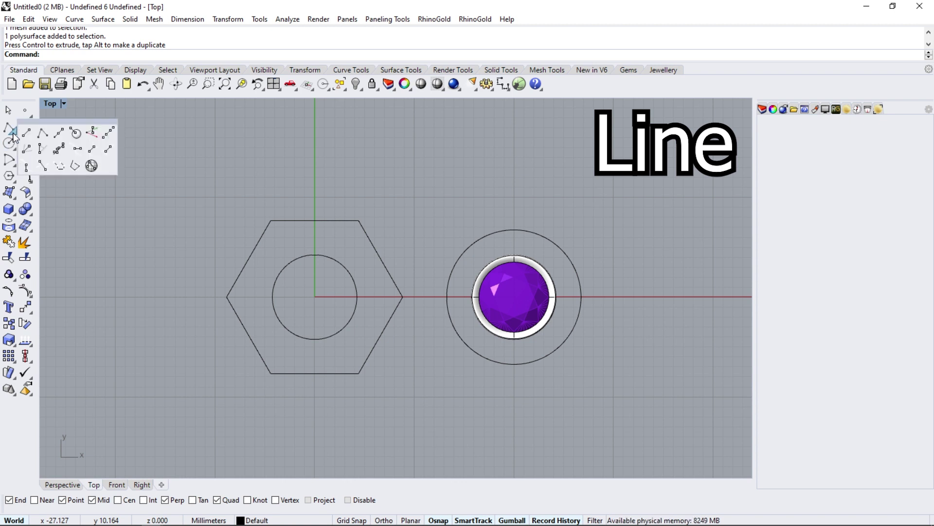
left_click(23, 136)
type("0")
key("Return")
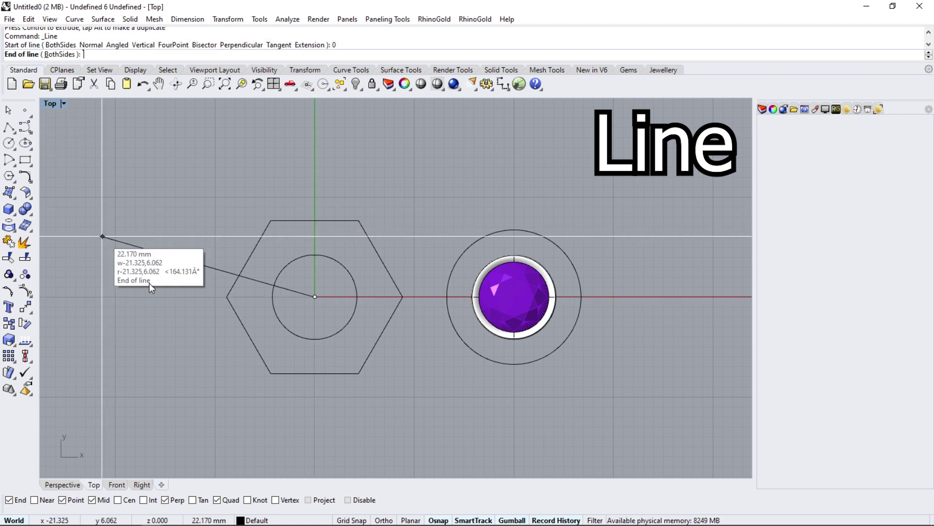
left_click(269, 373)
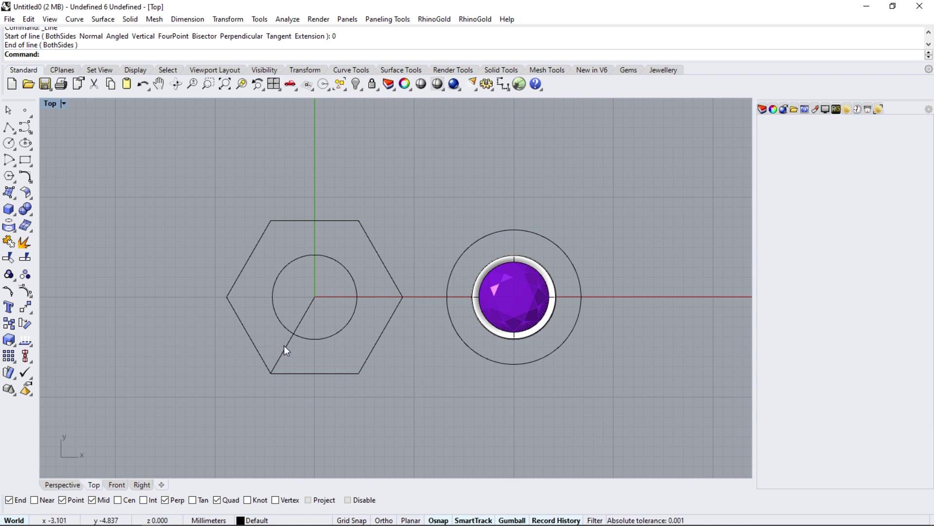
Raise the line's centre endpoint about 1.989 upward in Perspective view
left_click(284, 346)
double_click(54, 106)
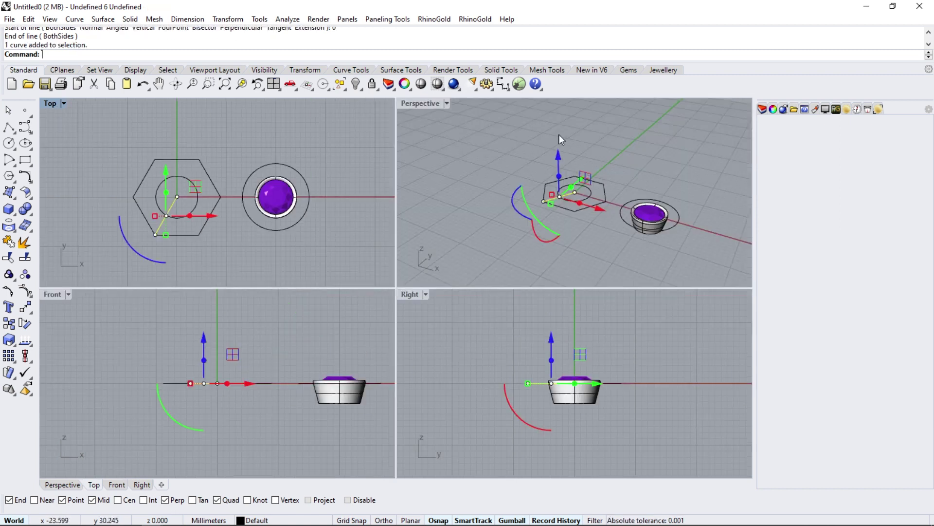
double_click(421, 107)
scroll(409, 277, "up", 5)
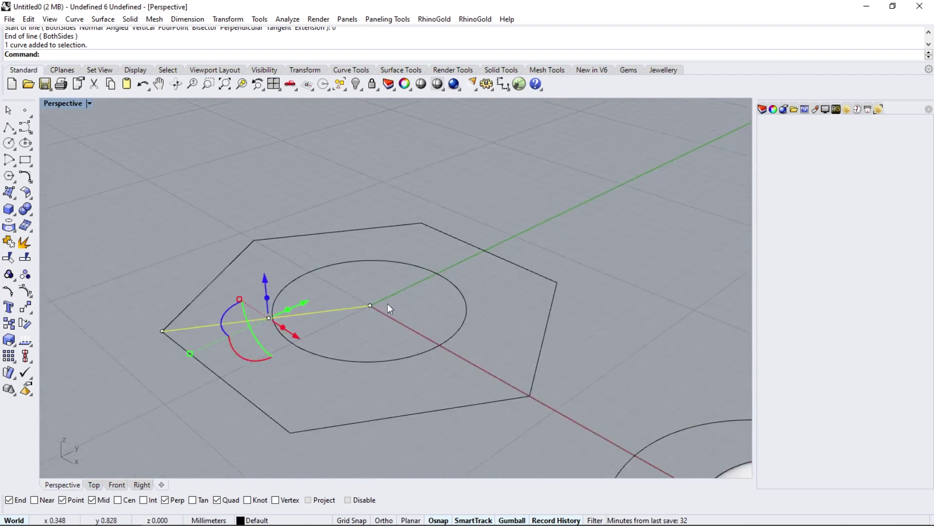
left_click(371, 306, "ctrl+shift")
scroll(367, 321, "down", 5)
left_click_drag(367, 297, 368, 272)
mouse_move(341, 268)
right_mouse_down()
mouse_move(317, 296)
mouse_move(289, 248)
right_mouse_up()
Rail-revolve the sloped line along the hexagon, axis at the circle centre, into a hexagonal cone
left_click(273, 86)
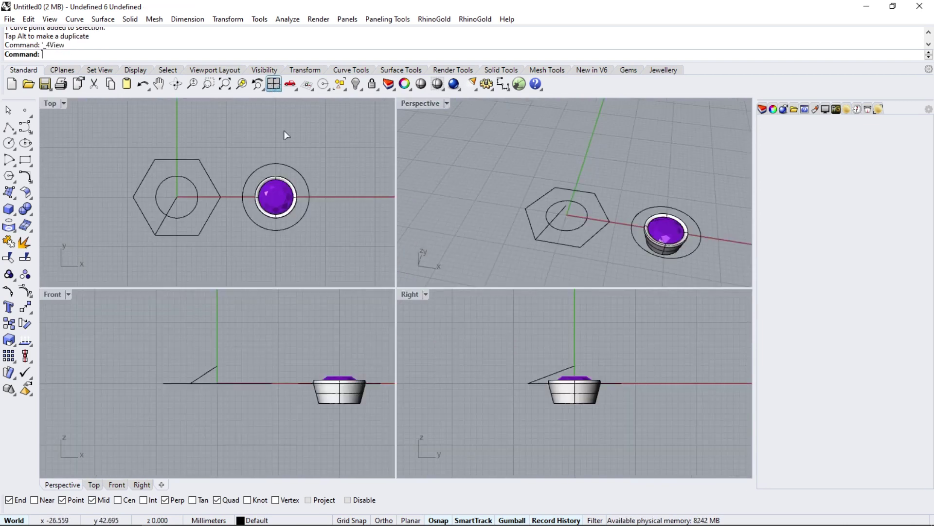
right_click_drag(542, 215, 406, 123)
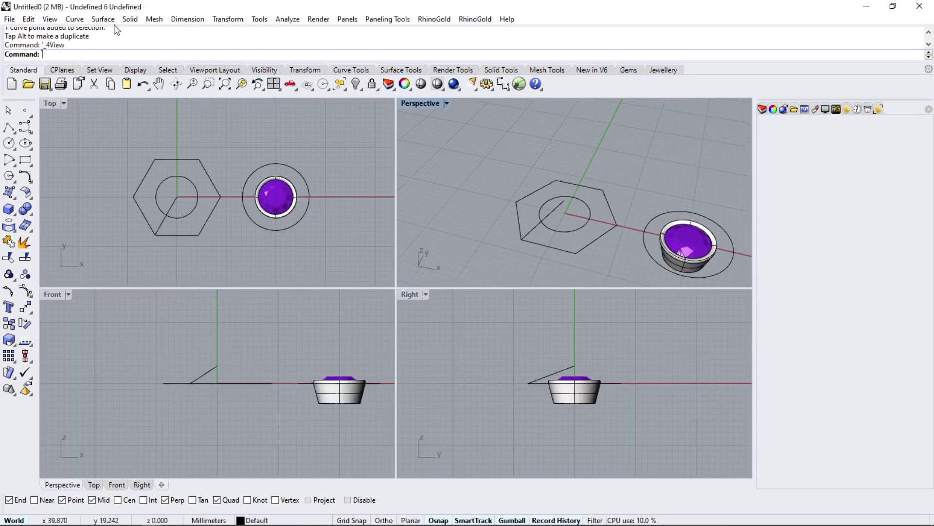
left_click(103, 19)
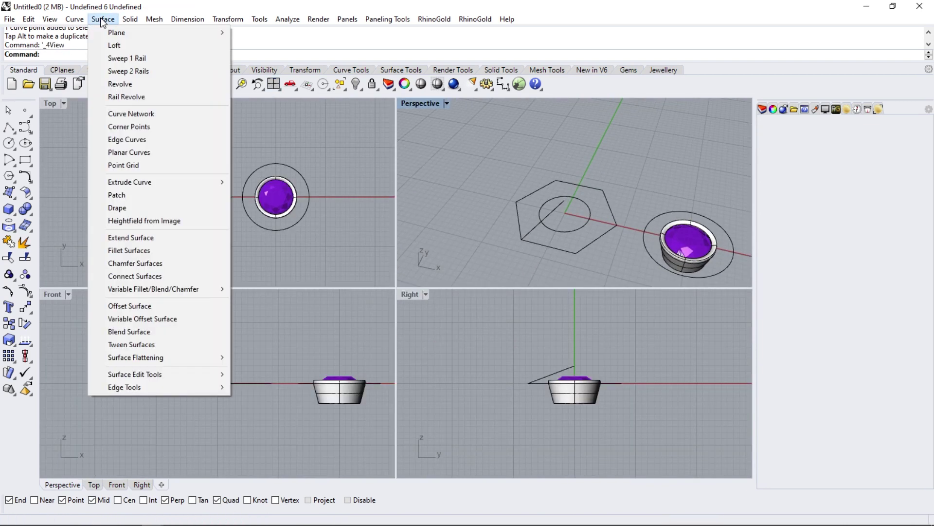
left_click(123, 97)
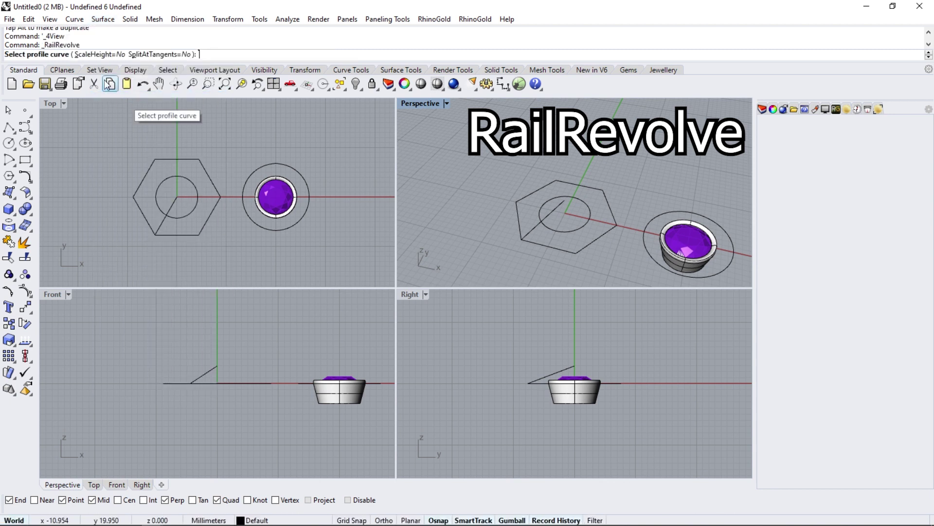
left_click(536, 224)
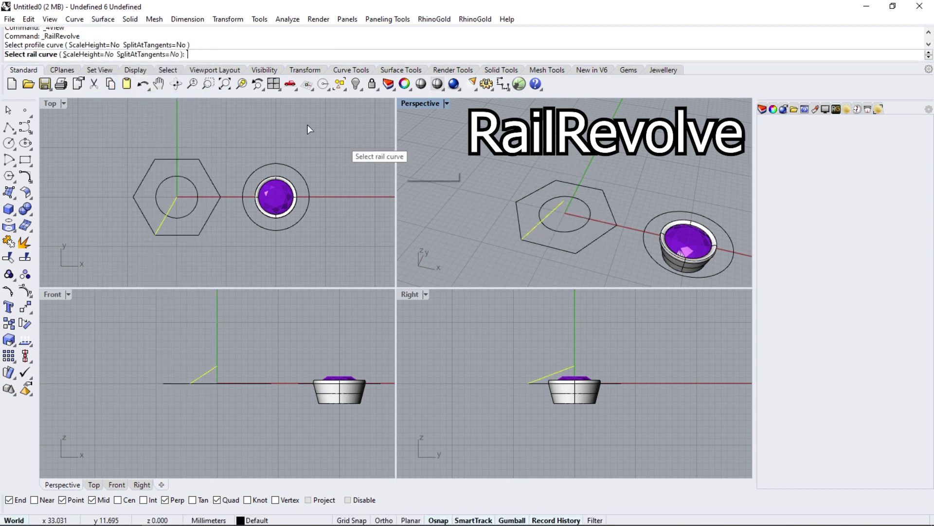
left_click(578, 244)
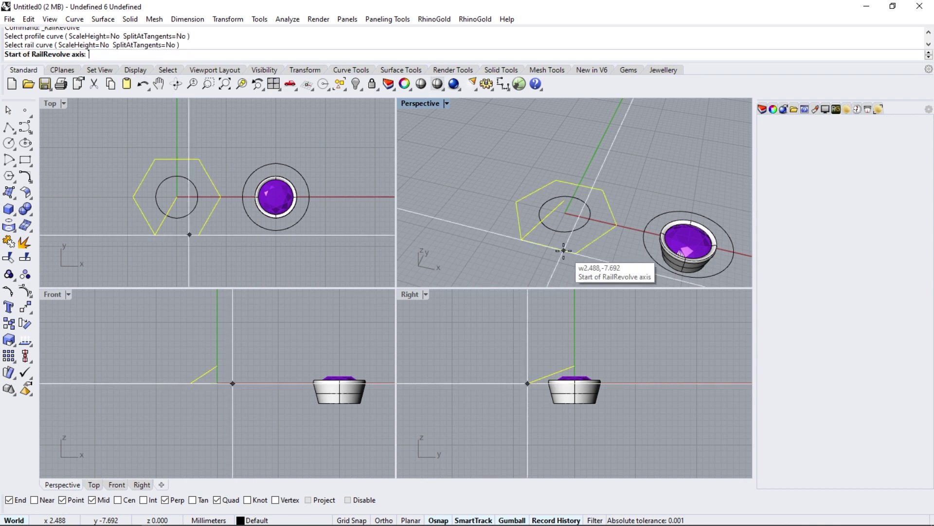
left_click(565, 199)
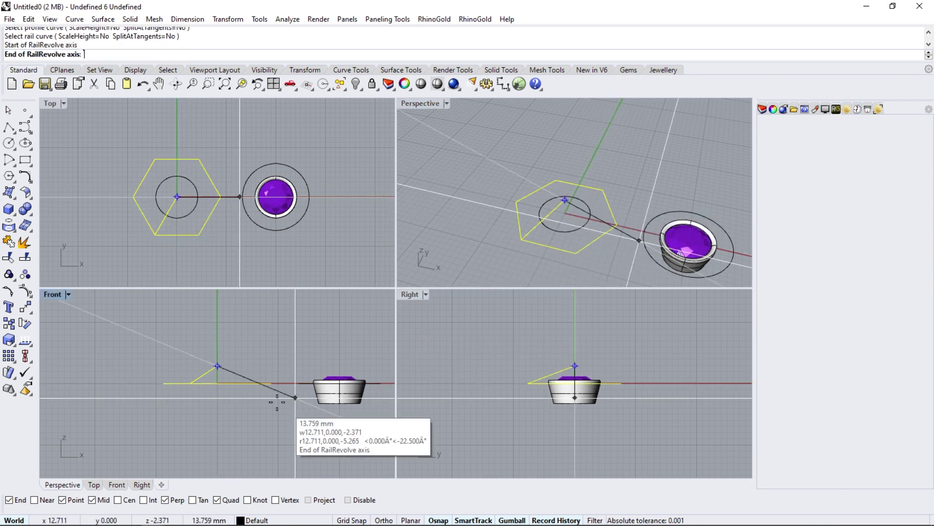
left_click(218, 408)
right_click_drag(503, 232, 539, 220)
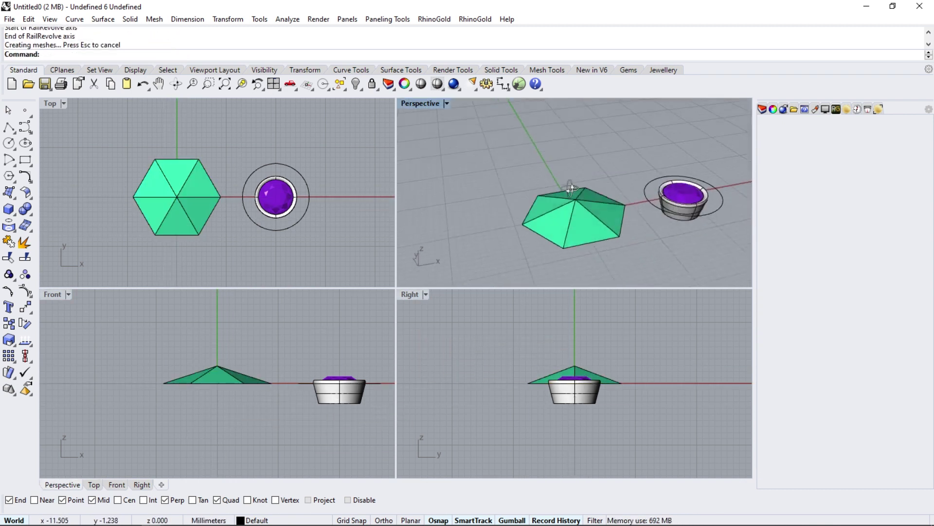
scroll(190, 223, "up", 3)
key("ctrl+w")
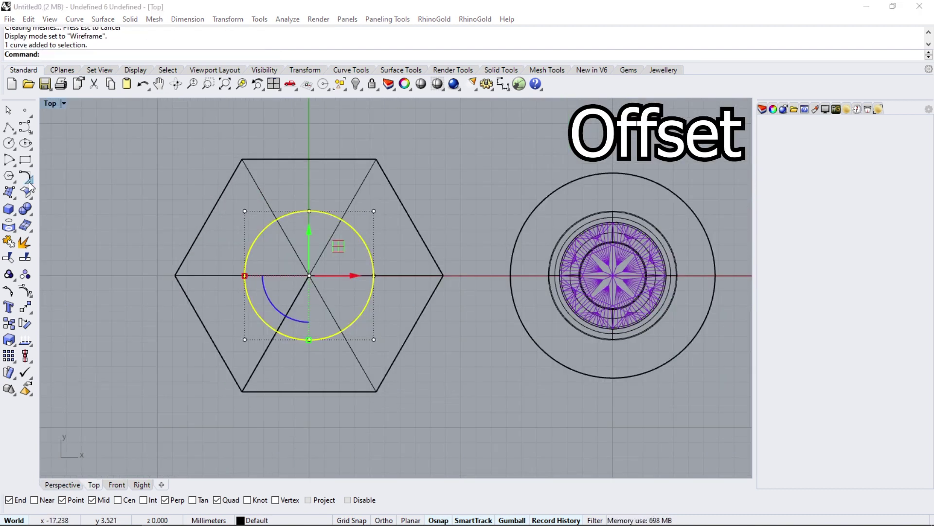
Offset the centre circle 1.5 inward
left_click(26, 177)
left_click(187, 183)
type("1.5")
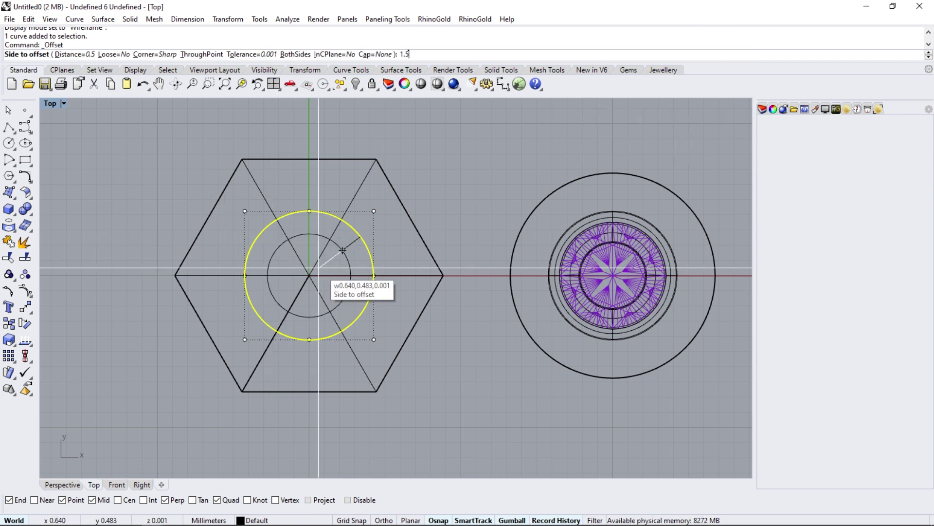
left_click(320, 268)
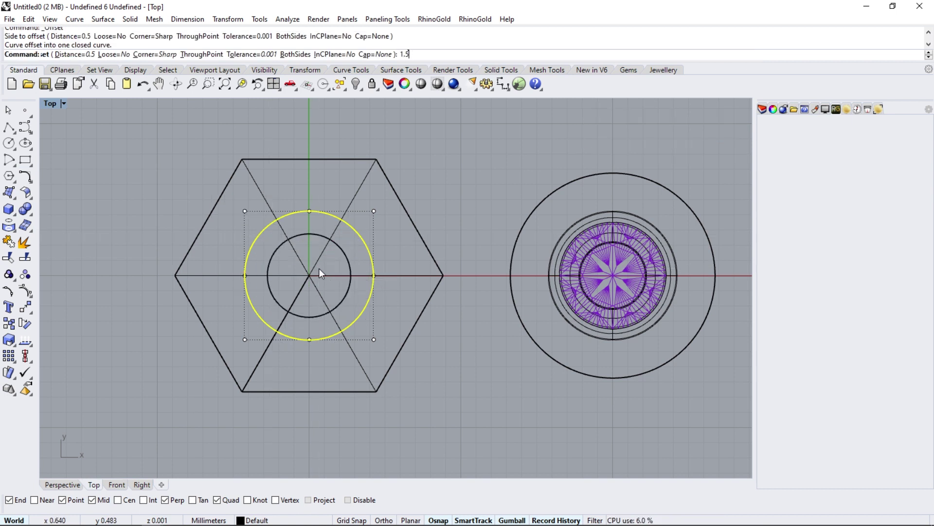
left_click(343, 252)
Trim away the hexagonal surface inside the inner circle, viewed shaded
key("ctrl+alt+s")
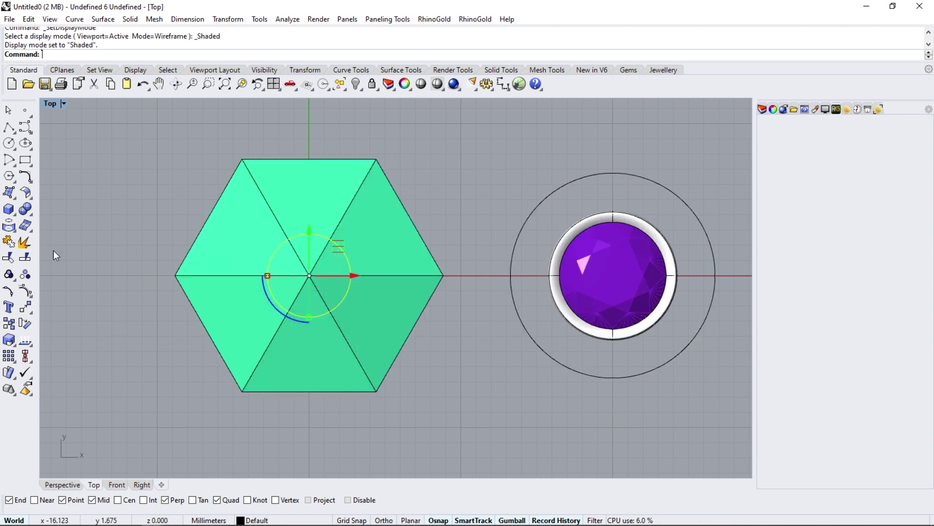
left_click(9, 257)
left_click(315, 268)
scroll(334, 271, "down", 2)
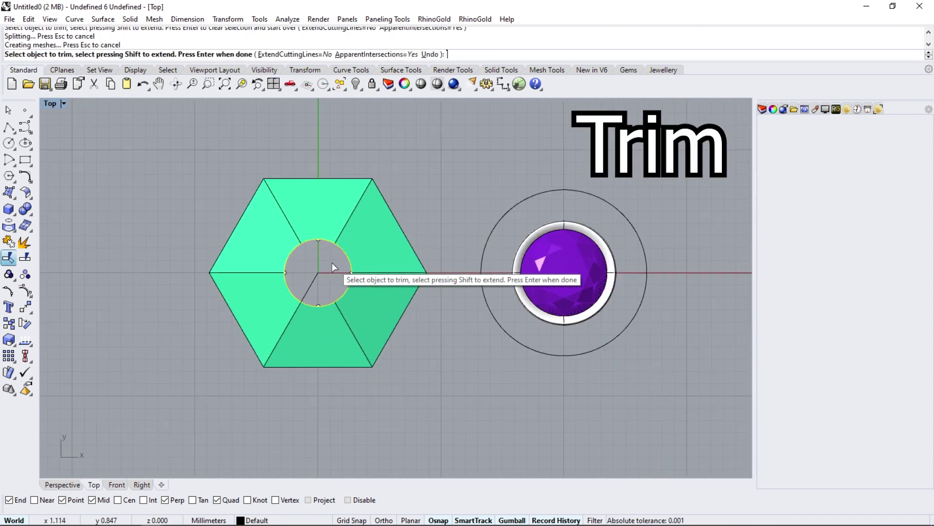
key("Return")
left_click(62, 485)
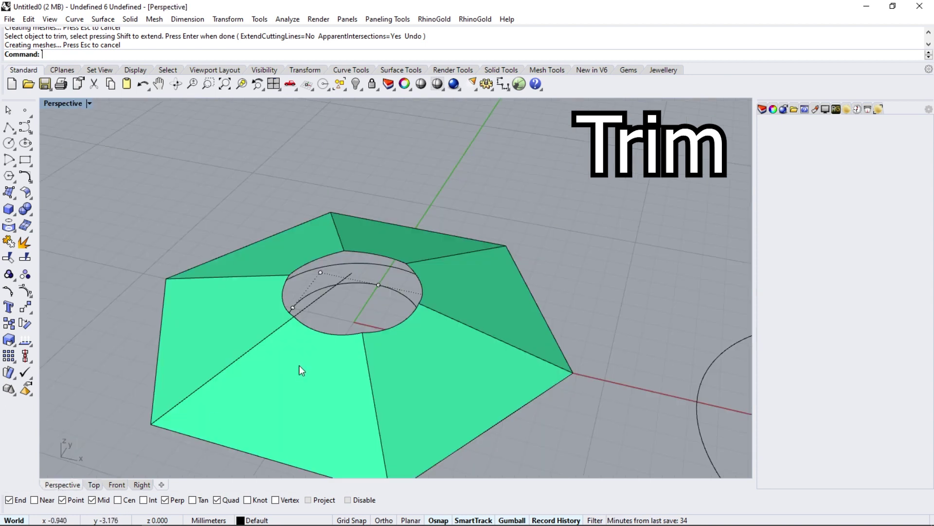
scroll(334, 361, "down", 3)
Move the gem and bezel into the hexagon's central hole and raise them
left_click(539, 307)
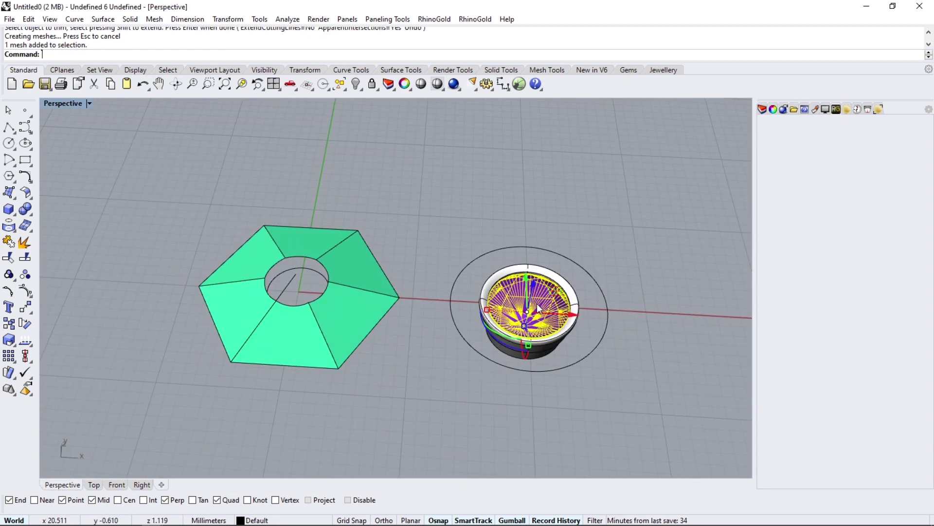
left_click(493, 338, "shift")
left_click_drag(570, 318, 282, 306)
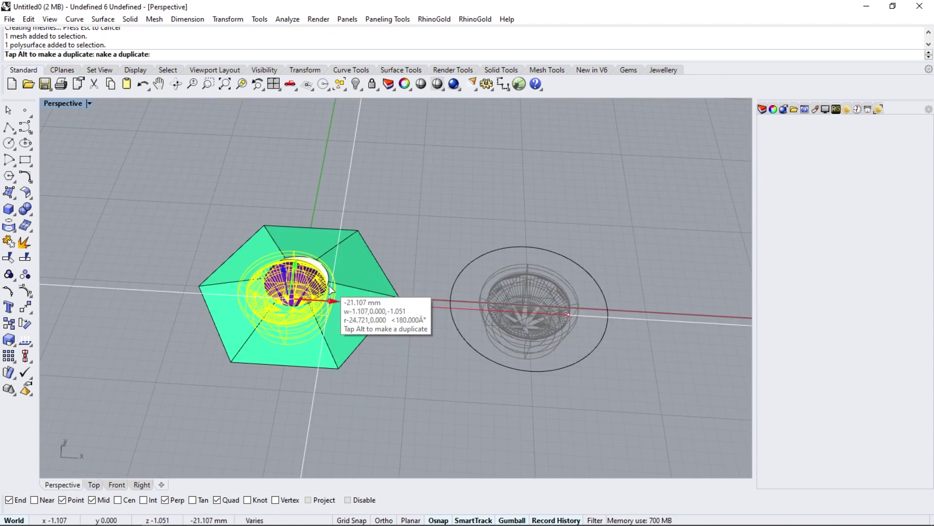
right_click_drag(283, 305, 305, 287)
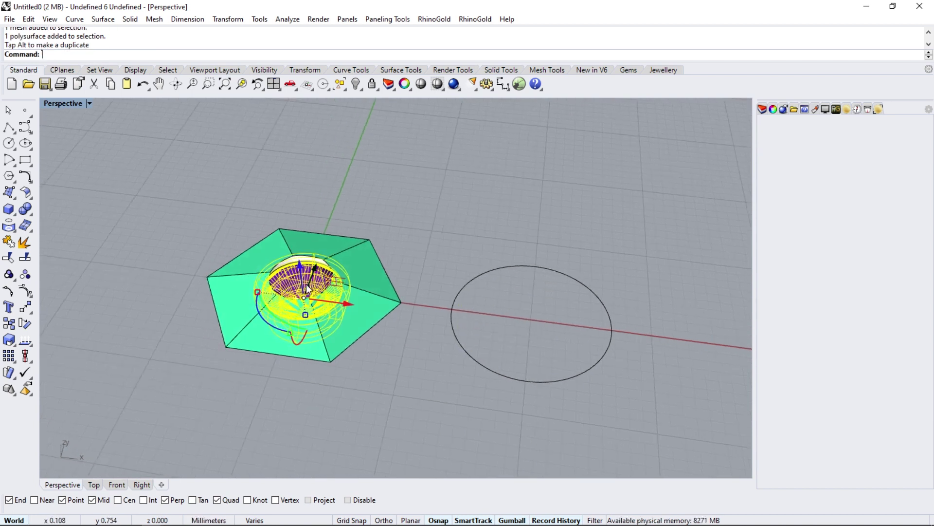
left_click_drag(301, 267, 299, 243)
key("Escape")
mouse_move(299, 243)
right_mouse_down()
mouse_move(319, 208)
mouse_move(298, 386)
mouse_move(315, 217)
mouse_move(341, 340)
right_mouse_up()
Offset the hexagonal surface upward as a non-solid copy
left_click(341, 340)
left_click(25, 192)
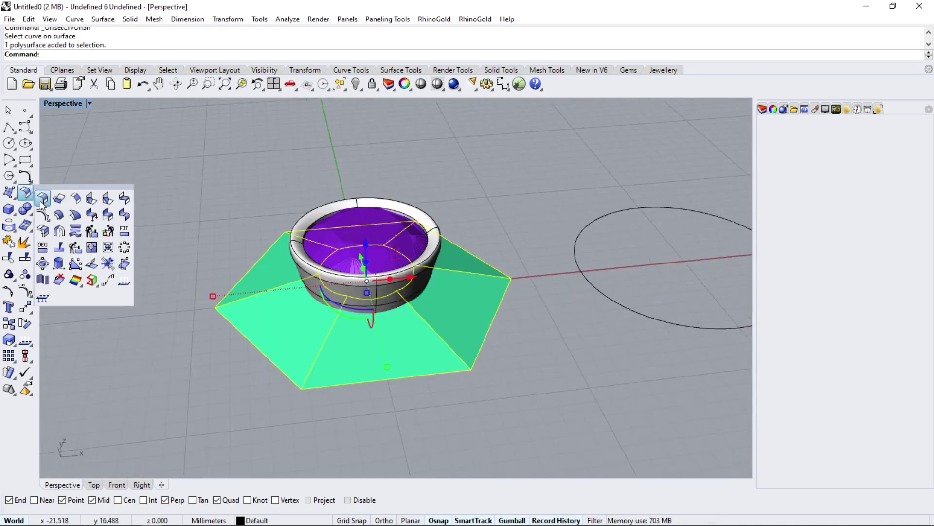
left_click(70, 222)
left_click(346, 360)
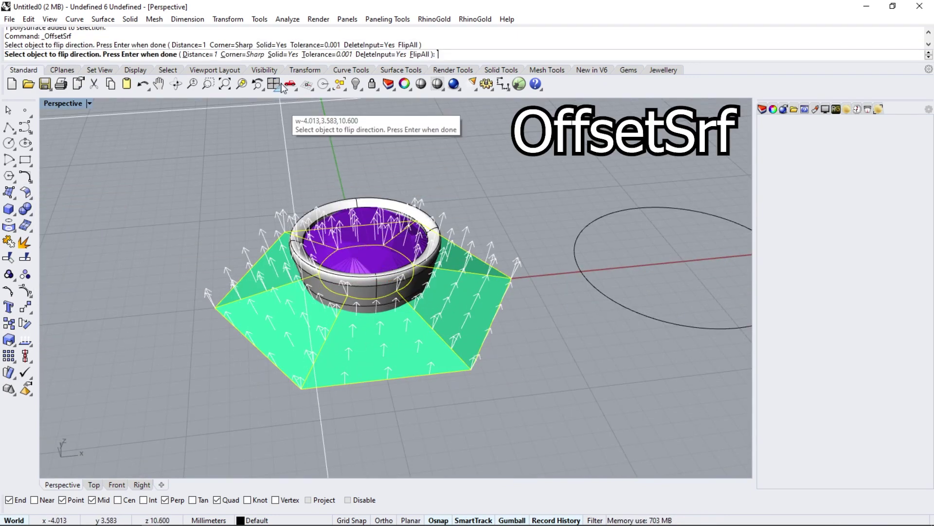
left_click(283, 54)
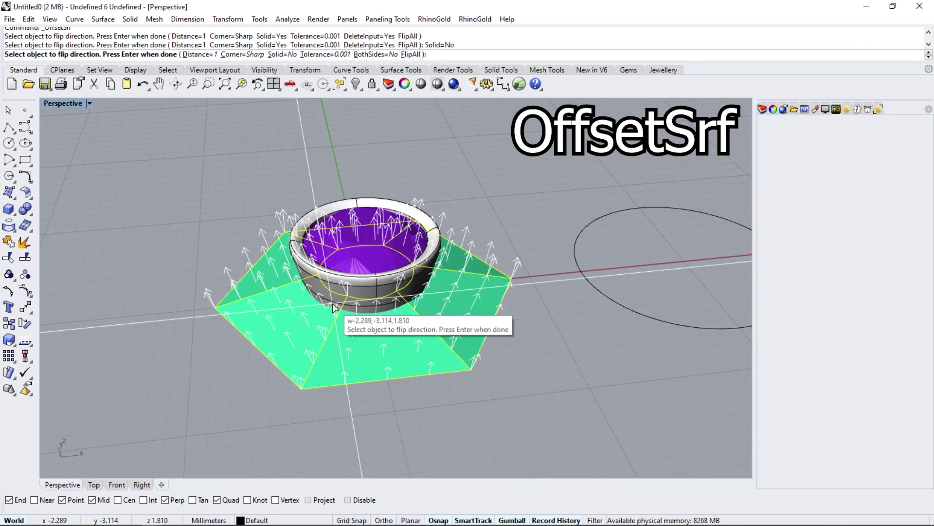
key("Return")
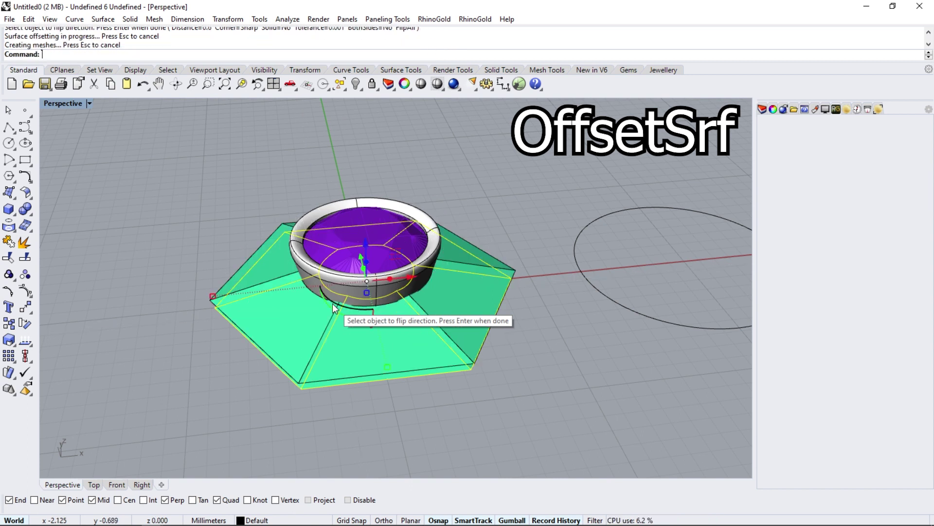
right_click_drag(389, 442, 349, 412)
key("Escape")
scroll(348, 327, "up", 3)
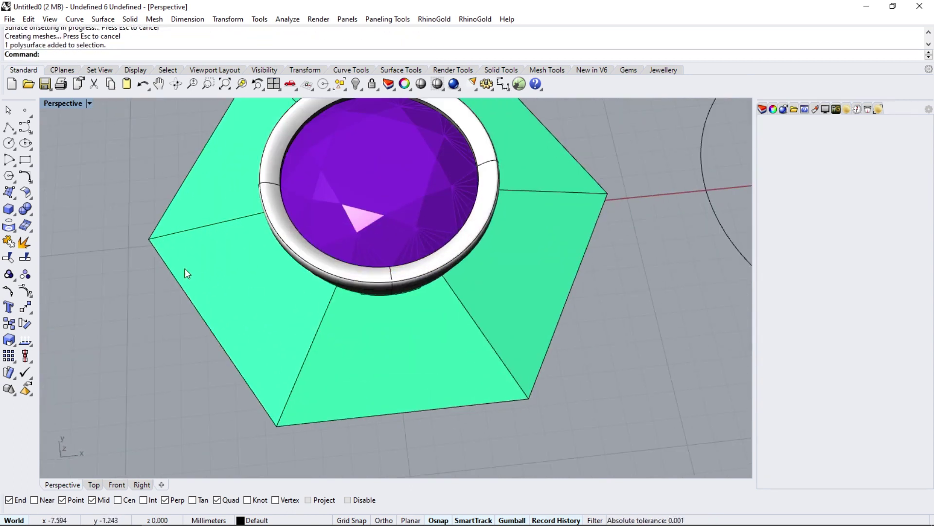
Offset two facet edges as curves on the hexagon surface
left_click(31, 181)
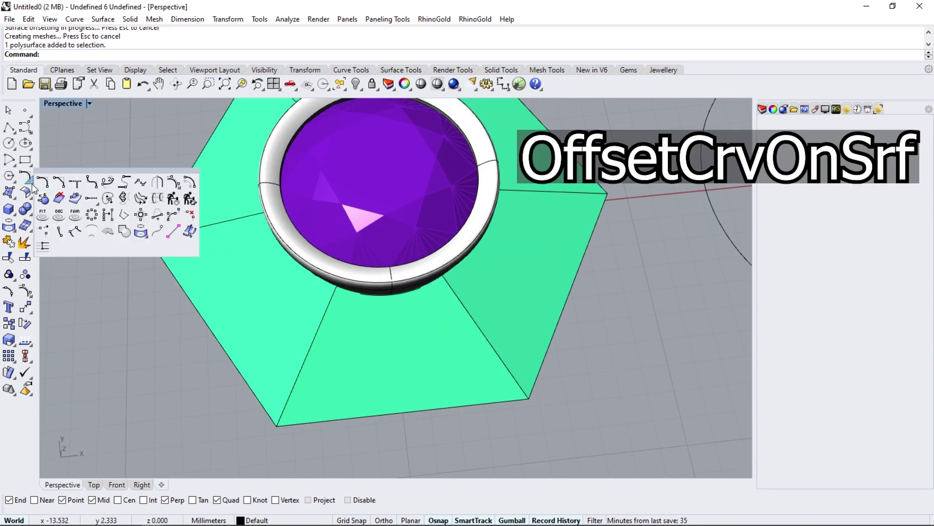
left_click(92, 198)
left_click(316, 340)
key("Return")
left_click(316, 343)
key("Return")
left_click(480, 325)
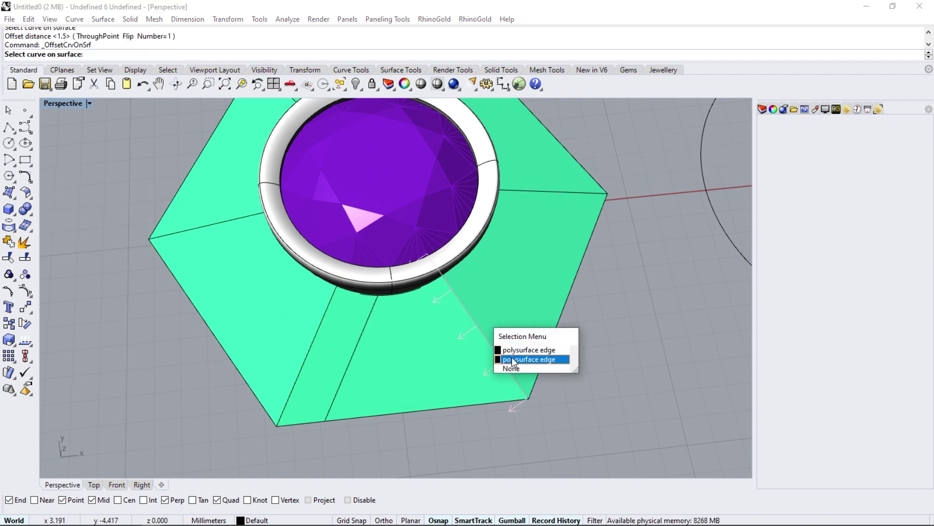
left_click(512, 362)
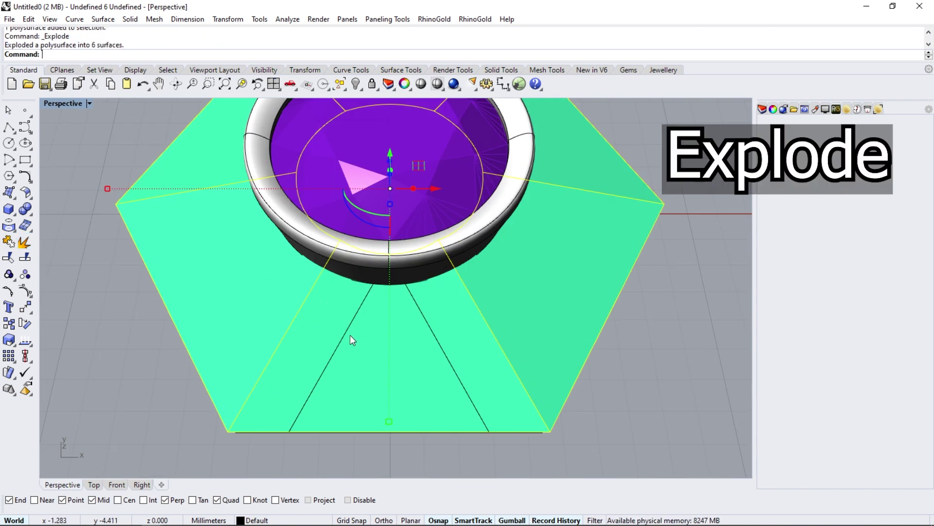
Delete the unneeded surfaces, keeping one facet
left_click(366, 352, "ctrl")
scroll(408, 338, "down", 3)
key("Delete")
right_click_drag(305, 322, 312, 317)
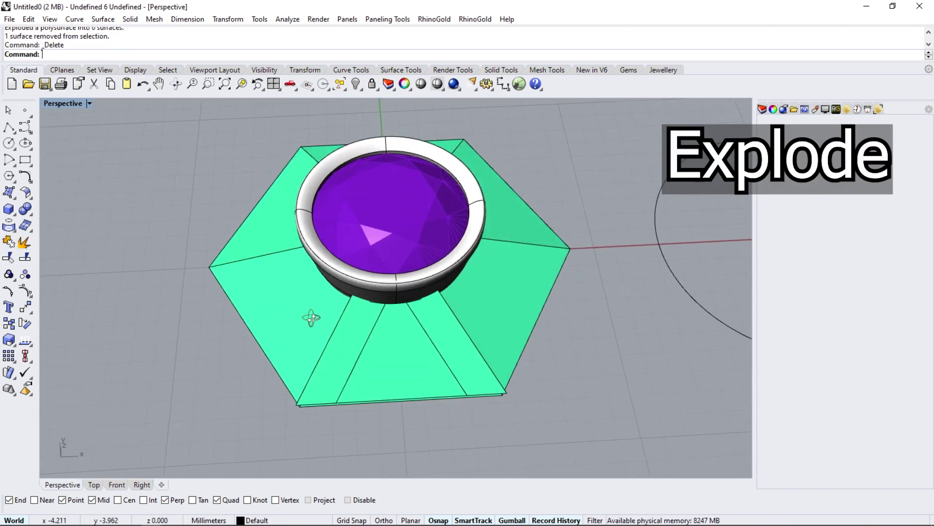
mouse_move(379, 375)
right_mouse_down()
mouse_move(409, 340)
mouse_move(307, 359)
mouse_move(335, 343)
mouse_move(379, 350)
right_mouse_up()
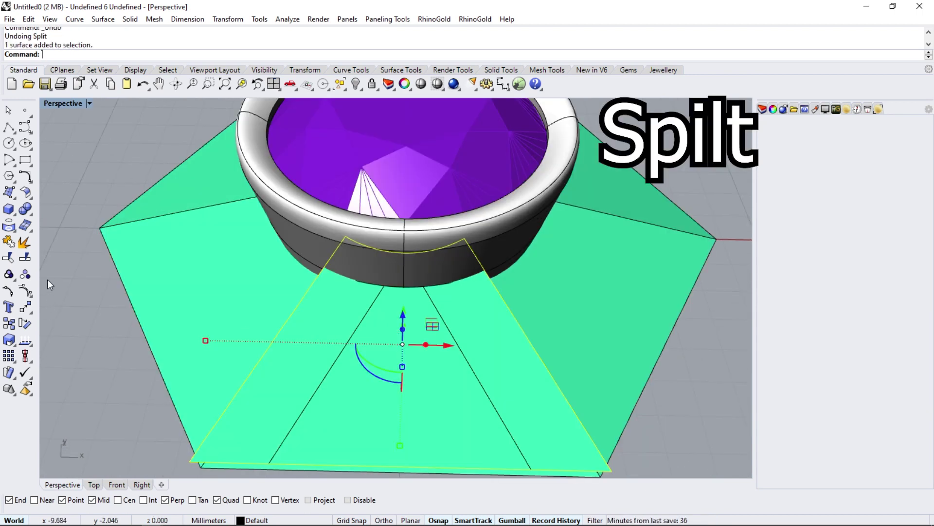
Split the facet with the offset curves and delete the extra pieces, leaving a triangle
left_click(25, 257)
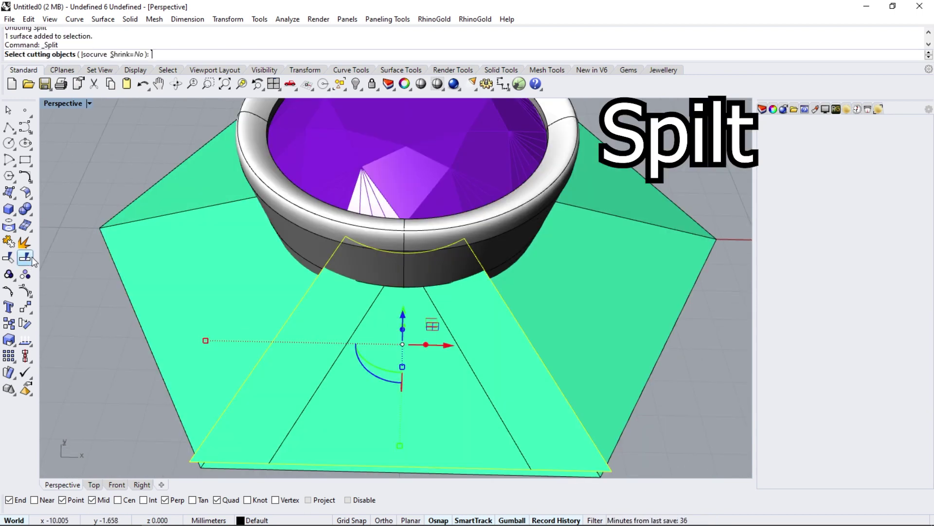
key("Return")
left_click(358, 329)
key("Delete")
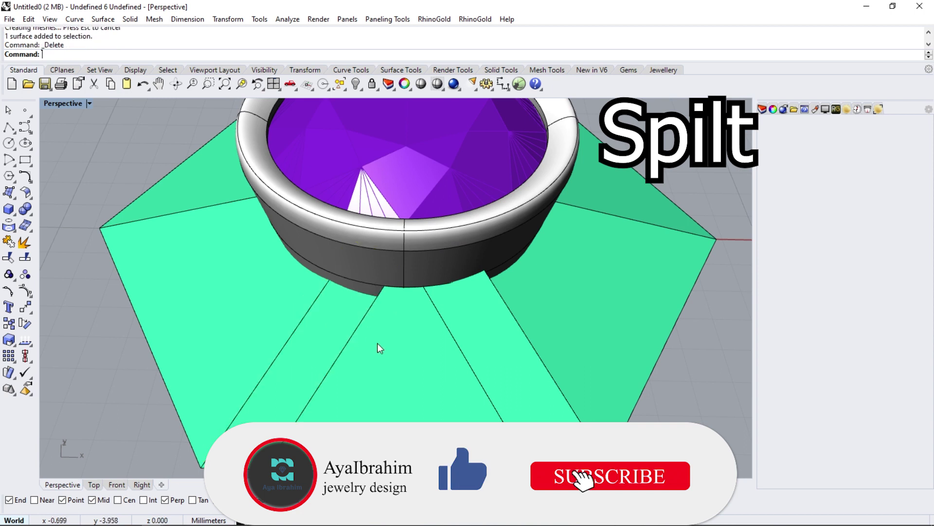
left_click(391, 335)
key("Return")
left_click(452, 334)
key("Return")
key("Delete")
right_click_drag(392, 292, 408, 346)
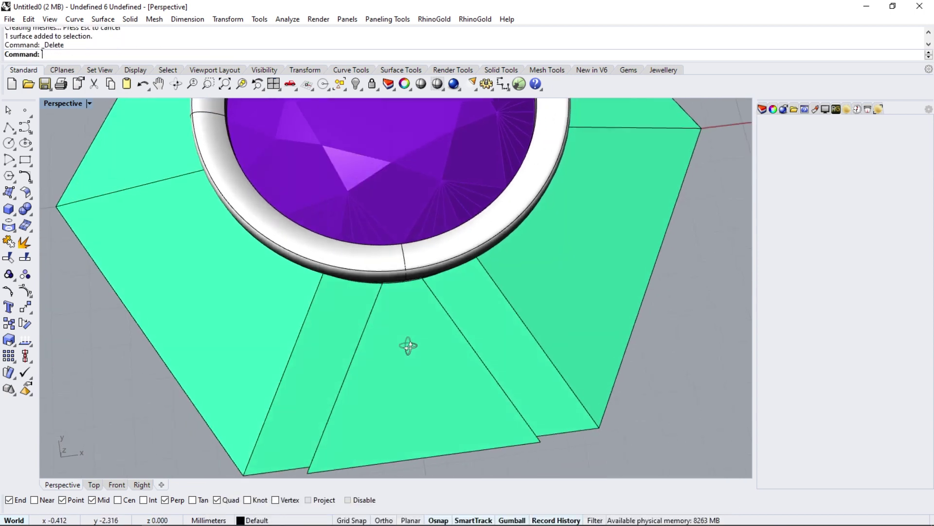
left_click(24, 339)
Flip the triangle's normal and polar-array it 6 times around the origin
left_click(438, 344)
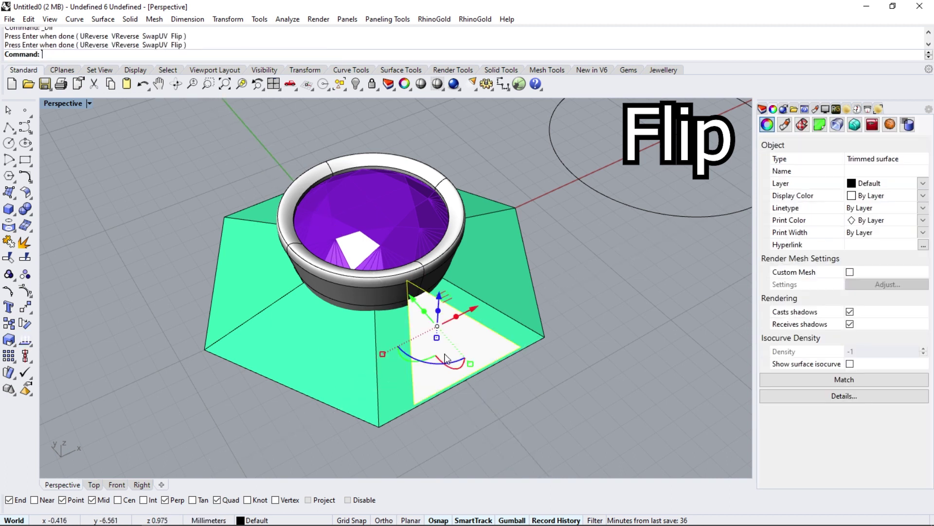
key("Return")
right_click_drag(463, 365, 404, 430)
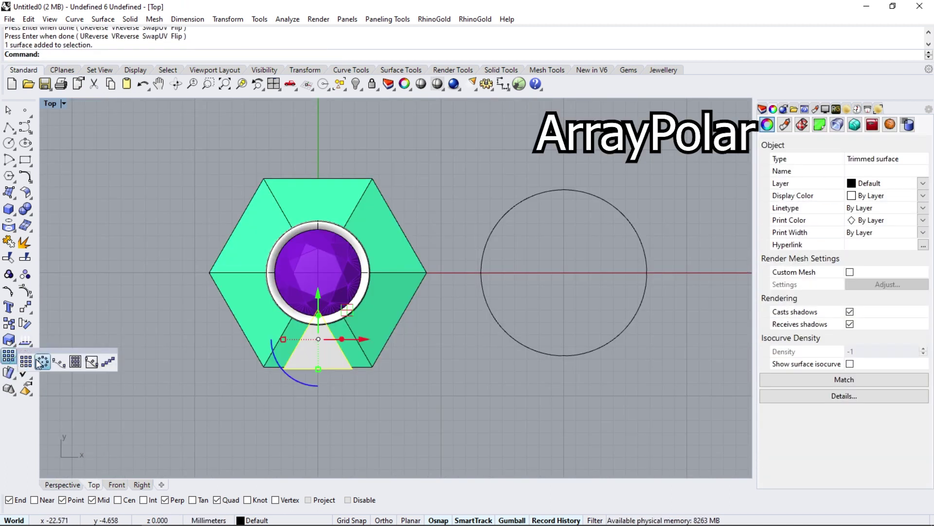
left_click(9, 356)
type("0")
key("Return")
type("6")
key("Return")
key("Return")
key("Return")
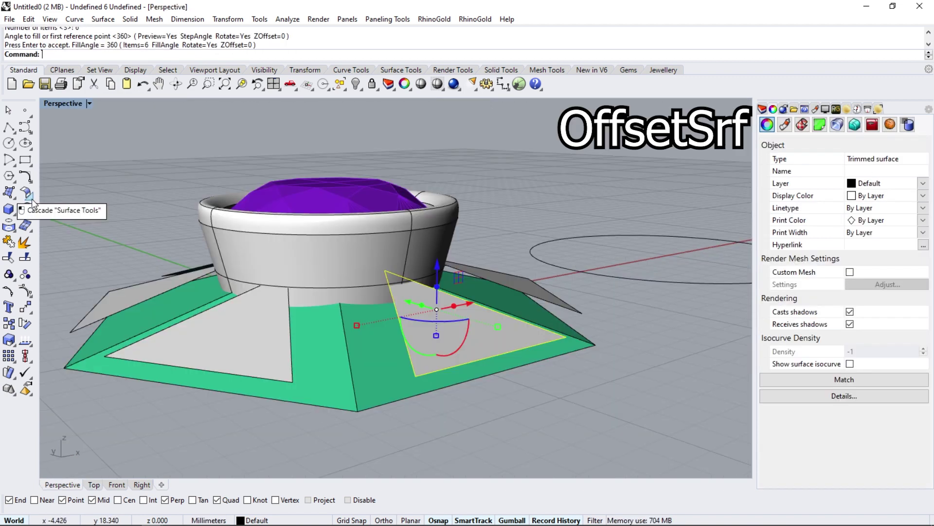
Thicken the six triangle panels downward into 0.7 solids with OffsetSrf
left_click(25, 225)
left_click(59, 219)
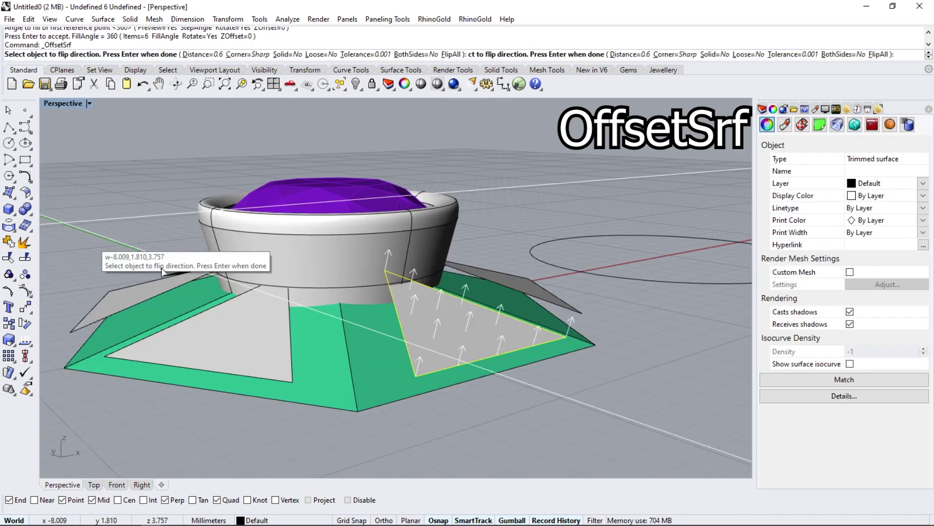
left_click(482, 331)
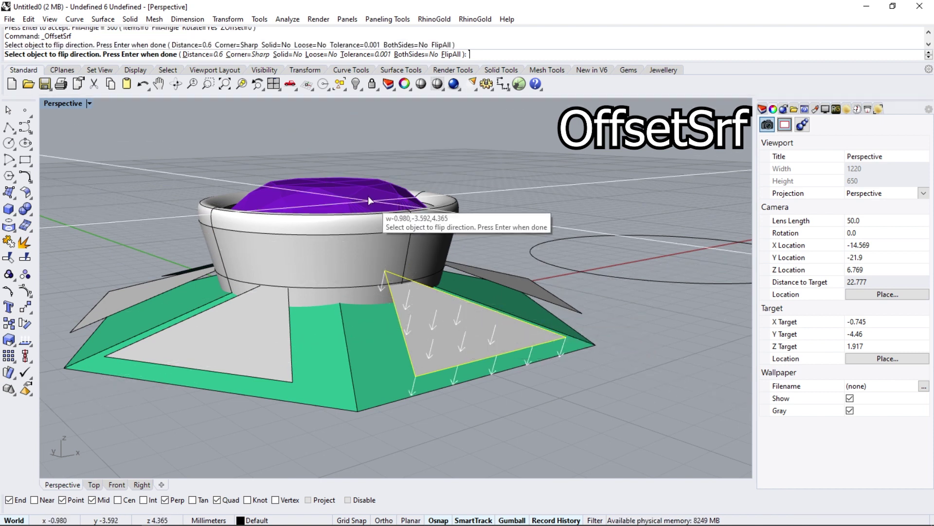
left_click(283, 54)
type(".7")
key("Return")
type("7")
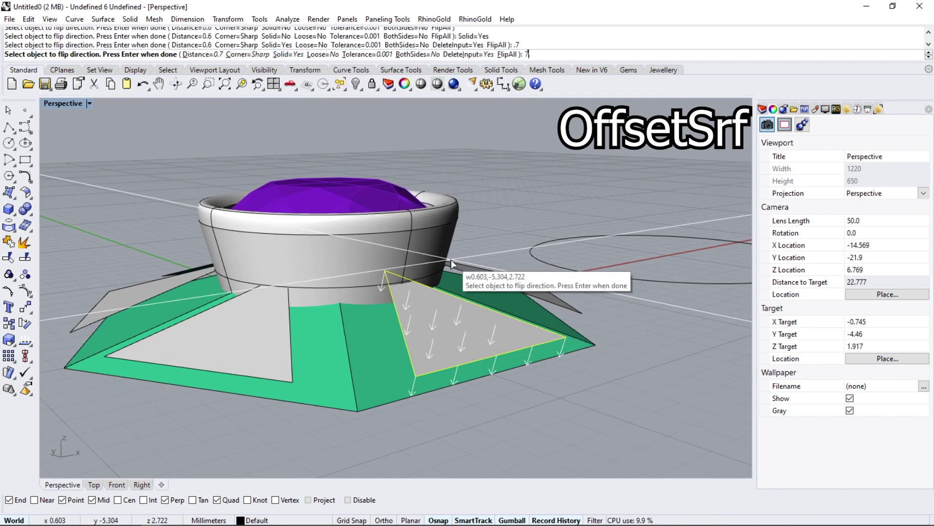
key("Return")
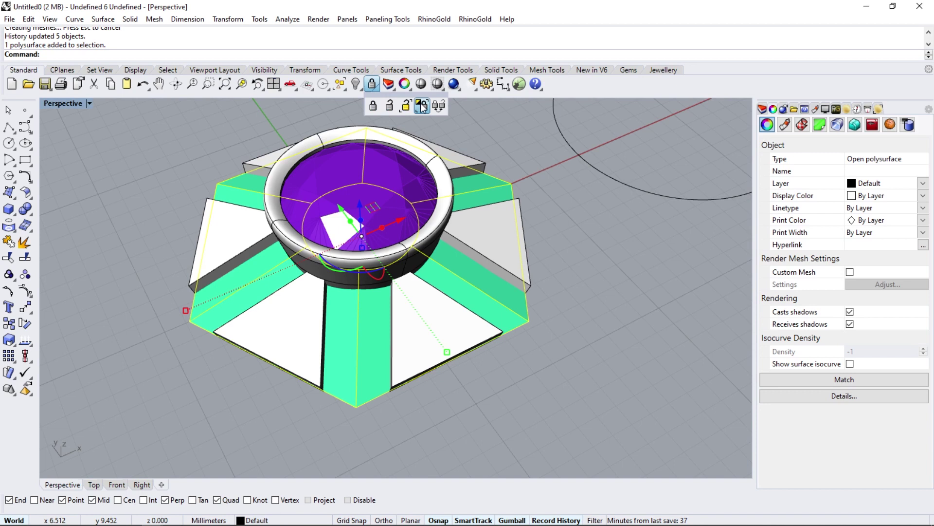
Lock everything except the base and offset two strip edges 1.6 along its surface
left_click(422, 107)
left_click(390, 427)
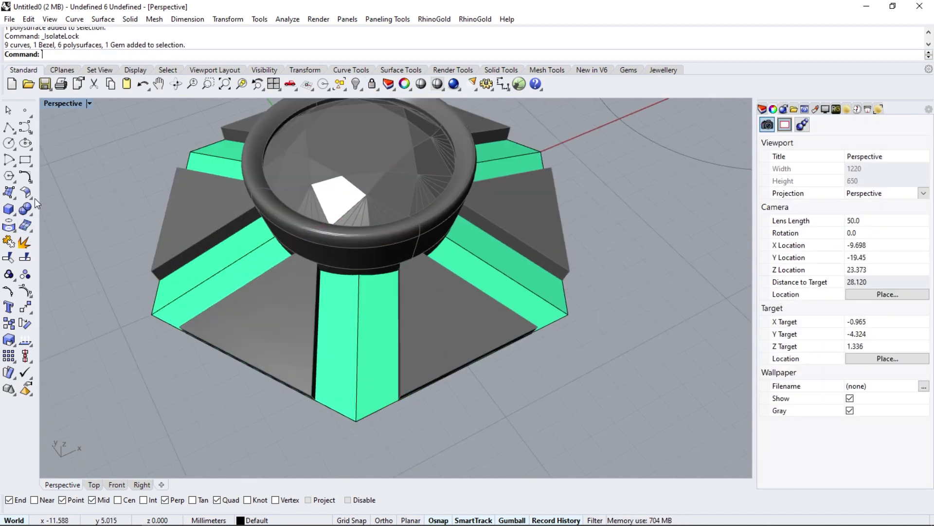
left_click(30, 182)
left_click(83, 197)
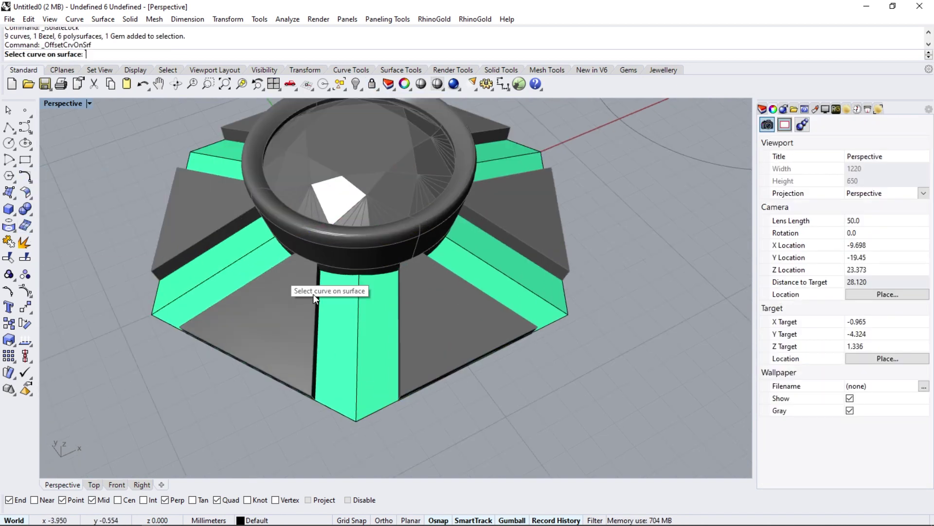
left_click(357, 325)
left_click(389, 352)
type("1.6")
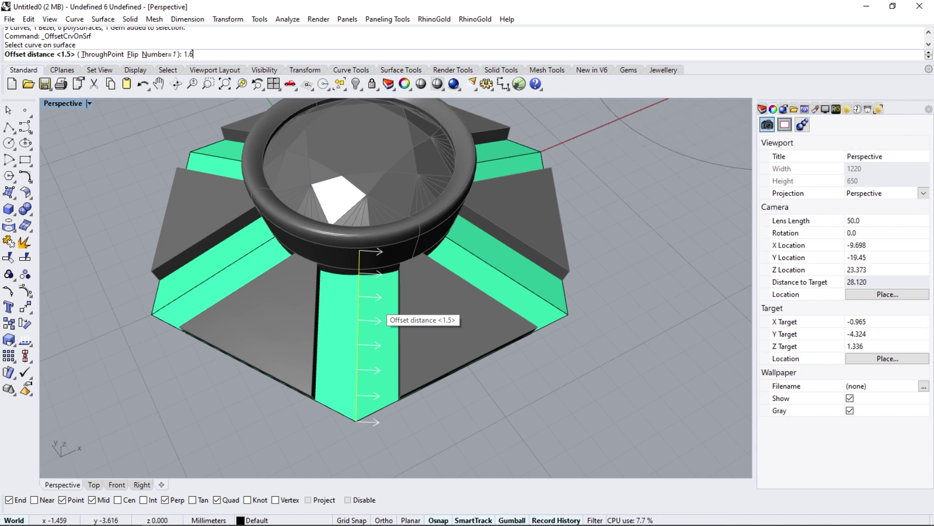
key("Return")
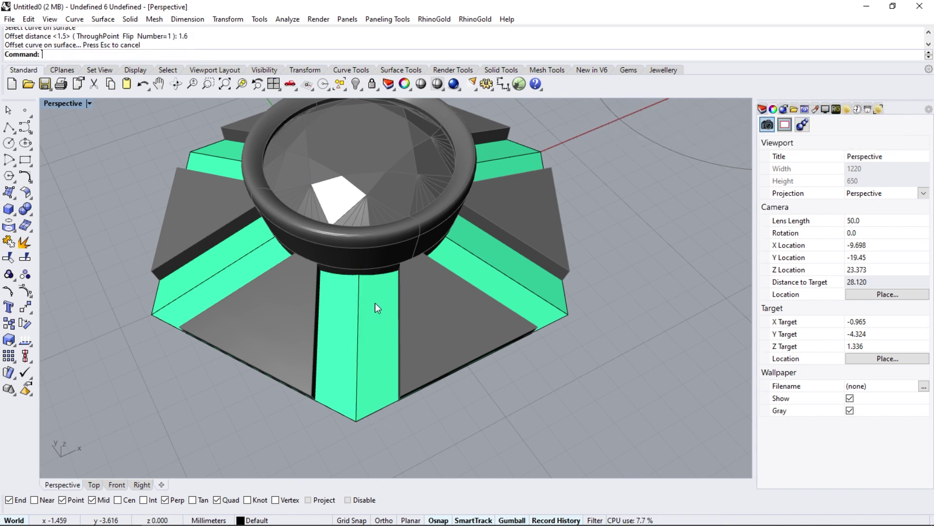
key("Return")
left_click(361, 315)
left_click(409, 353)
key("Return")
Explode the base and split two of its surfaces with the 1.6 offset curves
left_click(377, 336)
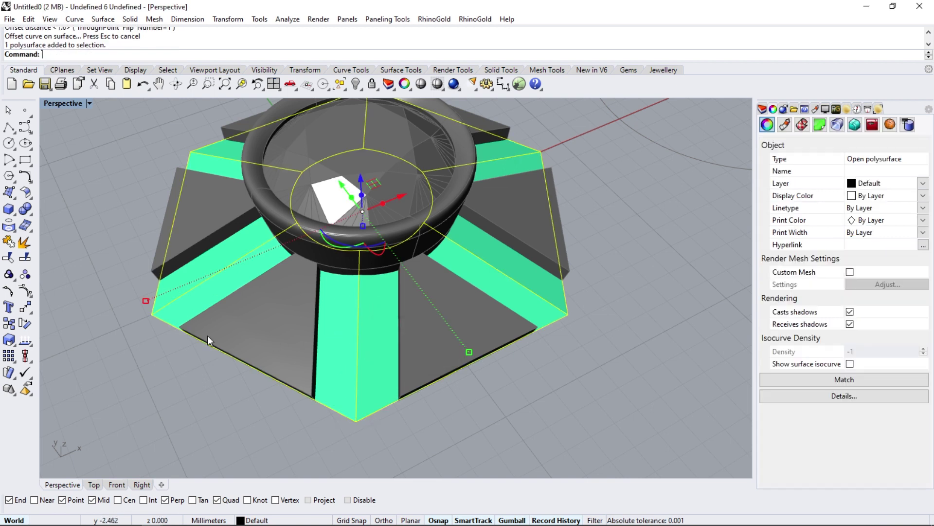
left_click(27, 260)
left_click(341, 339)
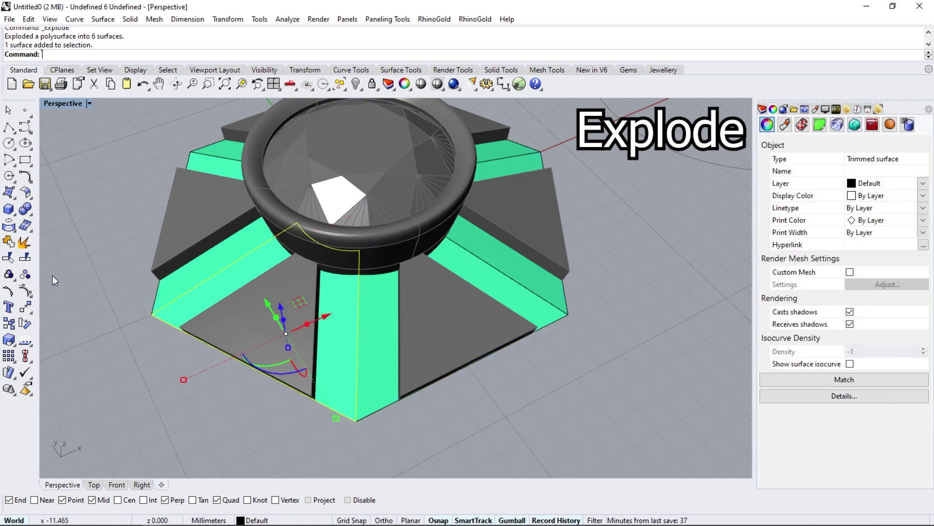
left_click(24, 259)
left_click(318, 316)
key("Return")
key("Escape")
left_click(395, 314)
key("Return")
left_click(406, 299)
key("Return")
key("Escape")
Delete the grey triangle and leftover pieces so only the green strip remains
left_click(466, 337)
key("Delete")
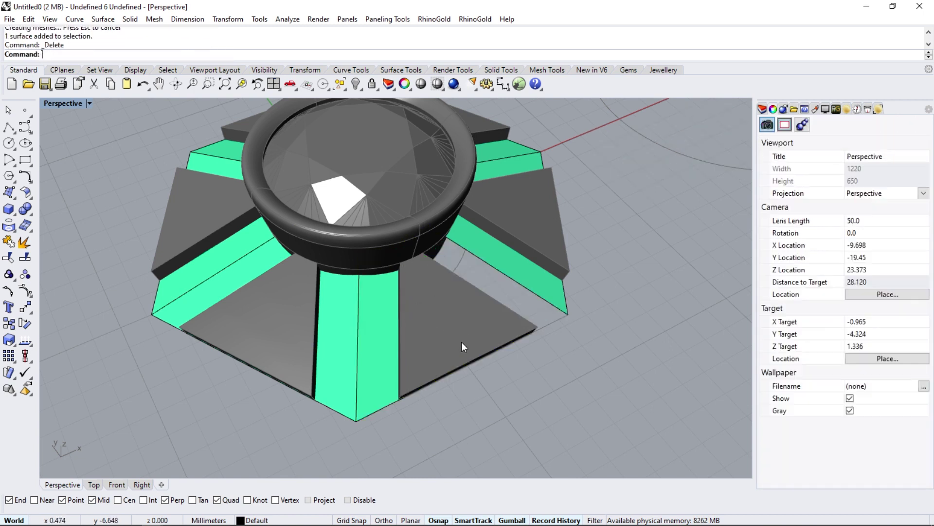
scroll(461, 342, "down", 3)
left_click_drag(314, 221, 243, 254)
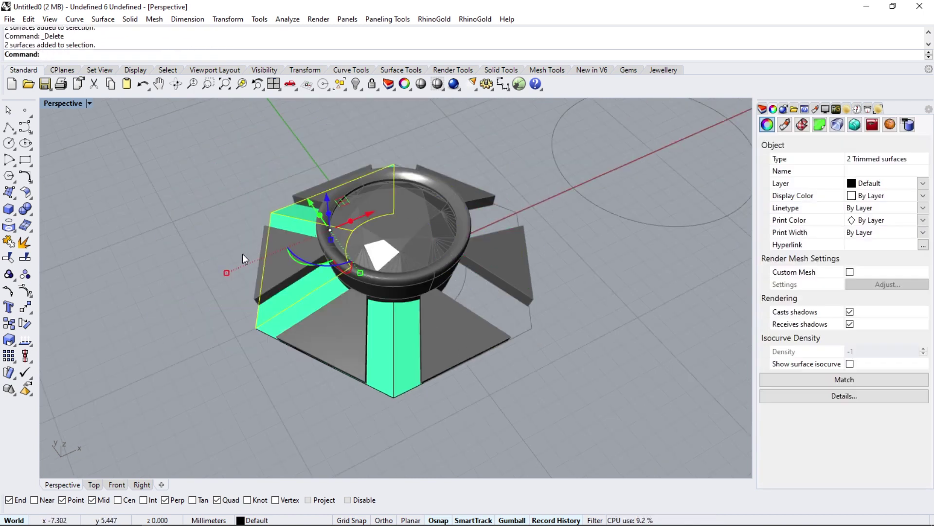
key("Delete")
left_click(323, 302)
key("Delete")
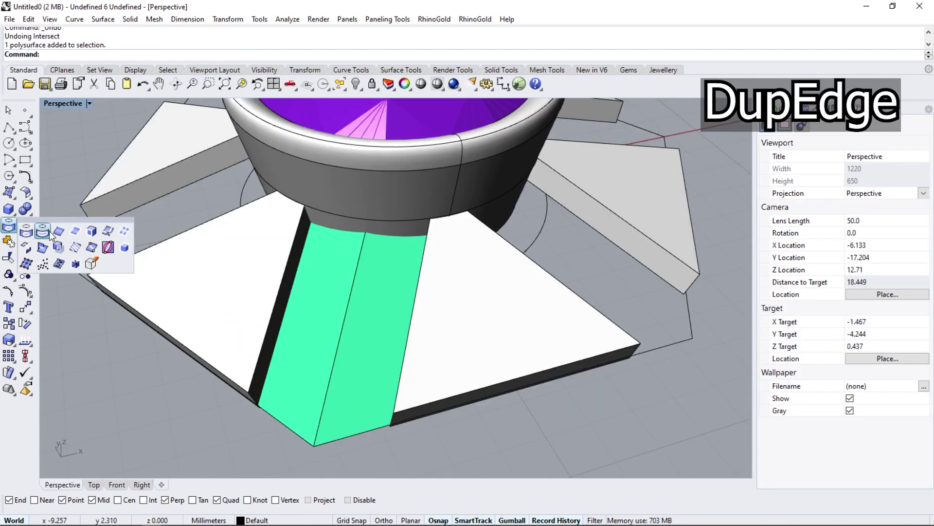
Duplicate the bezel's bottom ring edge and project that curve onto the green strip
left_click(10, 226)
left_click(329, 164)
key("Return")
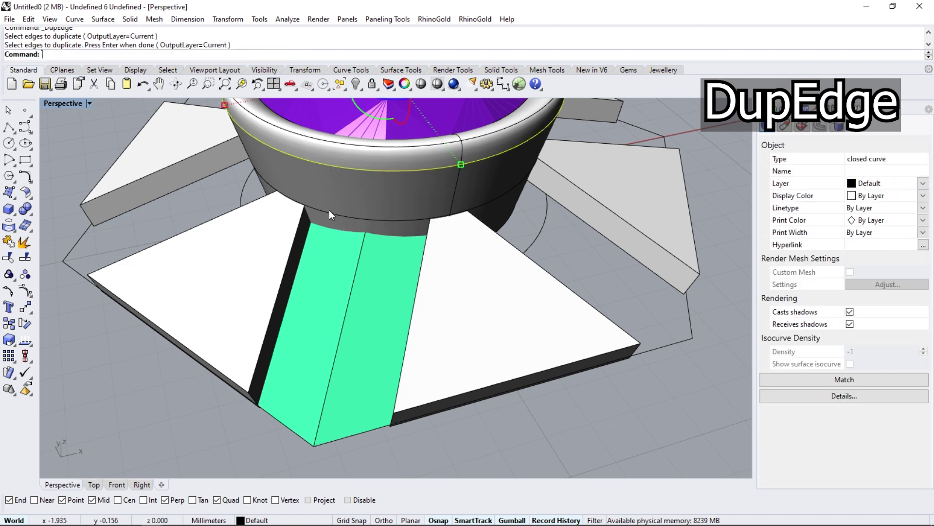
left_click(13, 229)
left_click(363, 308)
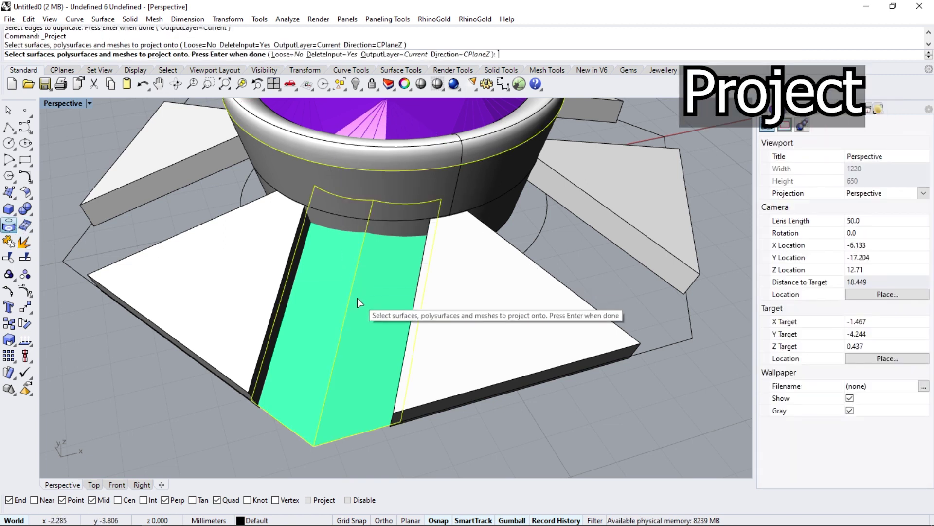
key("Return")
mouse_move(358, 298)
right_mouse_down()
mouse_move(327, 311)
mouse_move(340, 337)
mouse_move(327, 317)
mouse_move(270, 367)
right_mouse_up()
Offset the projected ring curve 3.8 along the green strip, flipped toward its outer end
left_click(447, 266)
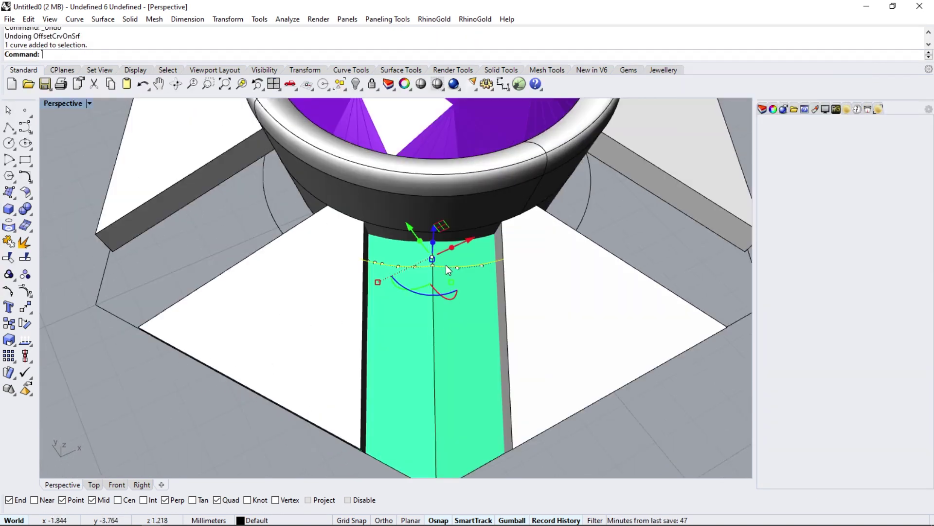
left_click(30, 180)
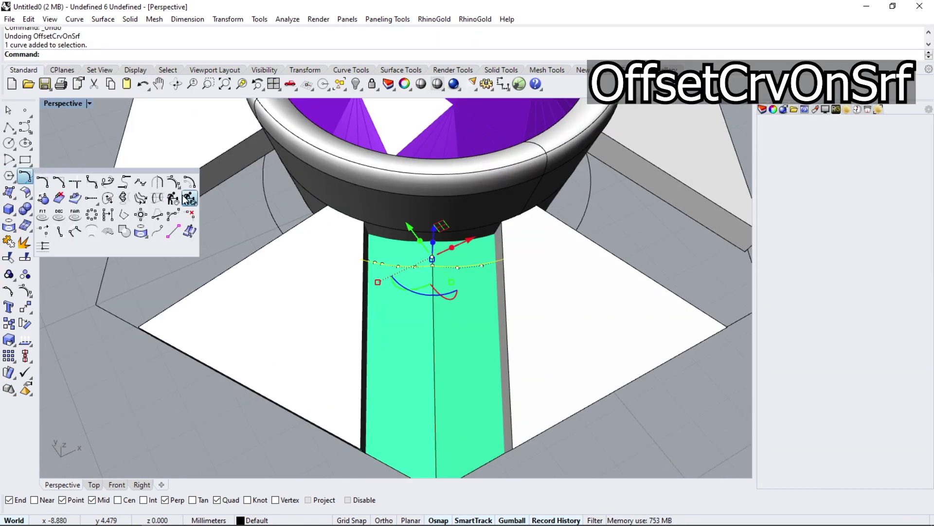
left_click(74, 199)
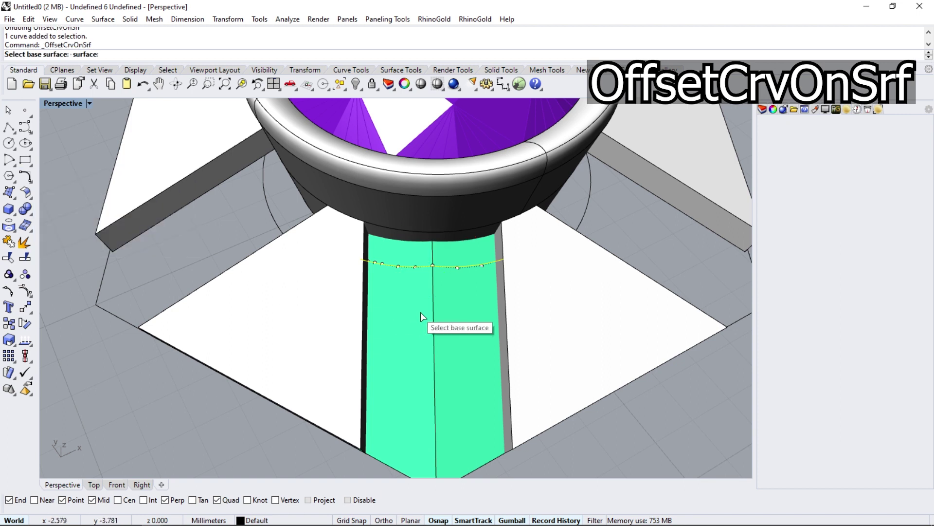
left_click(466, 314)
left_click(128, 54)
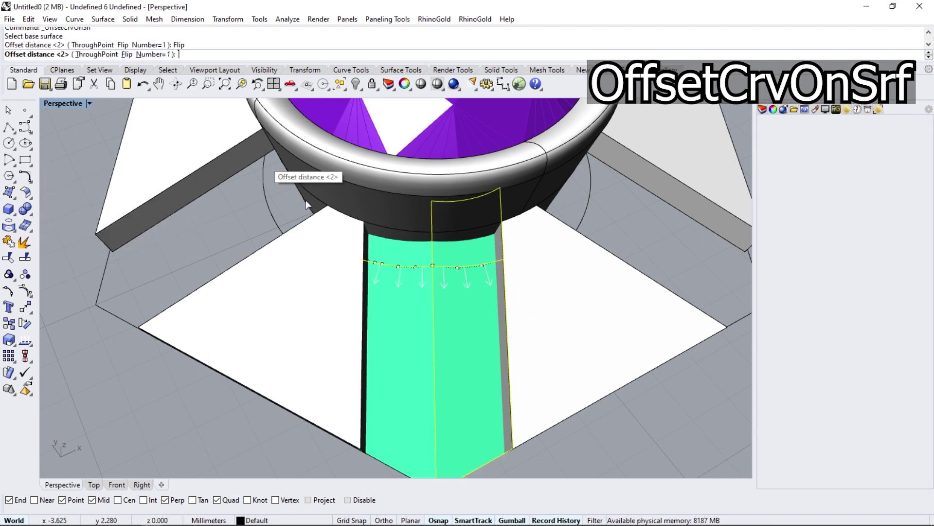
type("3.8")
key("Return")
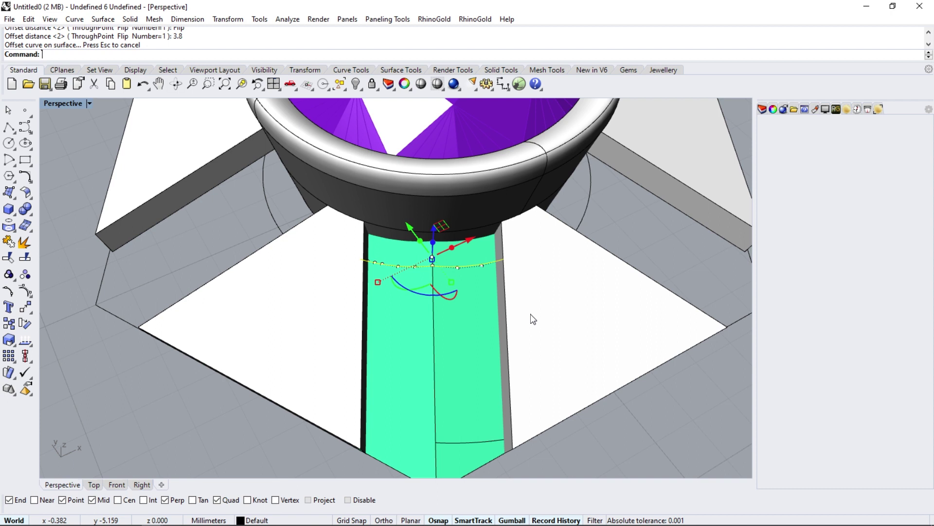
Add a second flipped 3.8 offset of the ring curve along the green strip
key("Return")
left_click(402, 317)
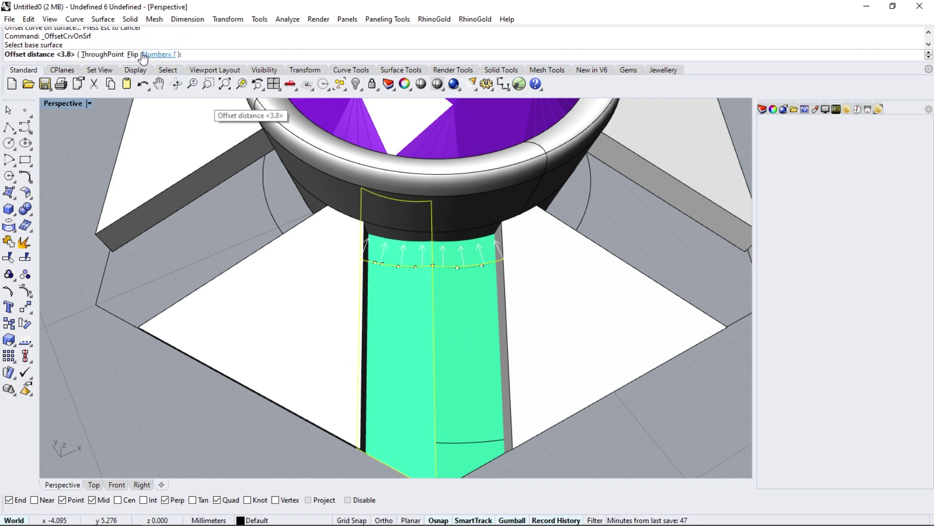
left_click(141, 54)
key("Return")
scroll(462, 353, "down", 3)
mouse_move(463, 353)
right_mouse_down()
mouse_move(460, 395)
mouse_move(354, 360)
right_mouse_up()
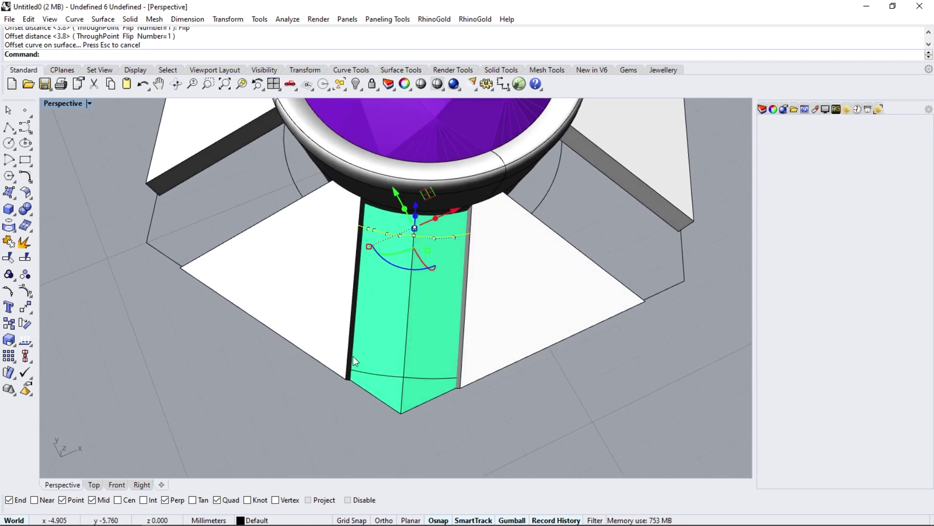
scroll(357, 370, "up", 5)
scroll(356, 381, "down", 3)
right_click_drag(424, 438, 438, 355)
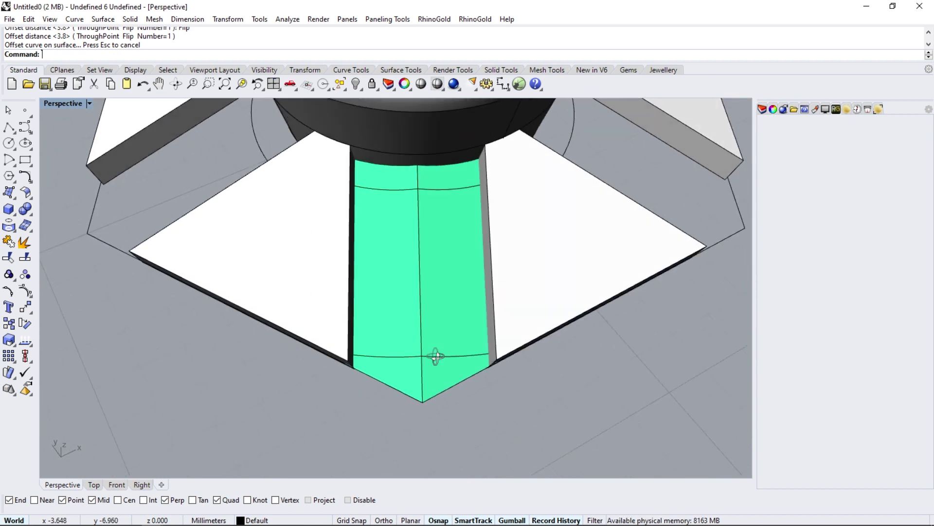
left_click(440, 312)
Intersect the green strip with the two neighbouring white panels to get edge curves
left_click(500, 307)
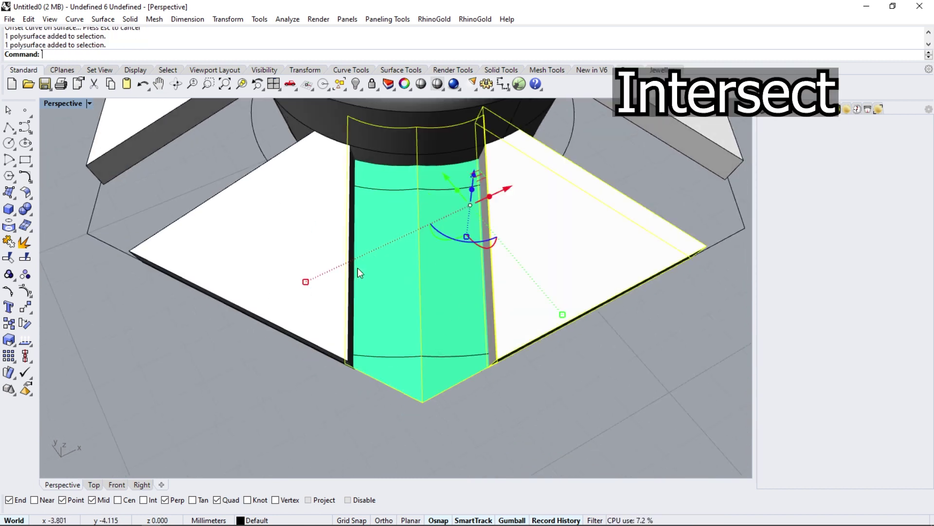
left_click(305, 263)
left_click(17, 233)
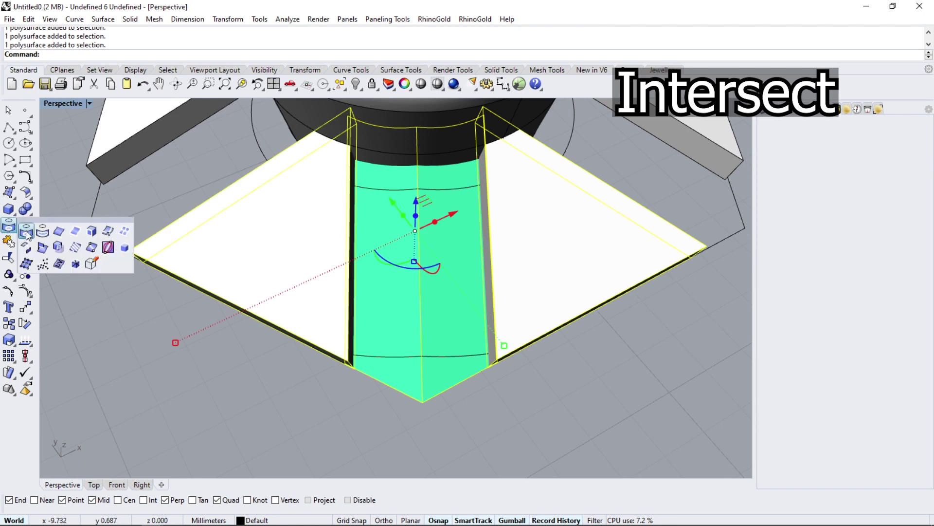
left_click(43, 248)
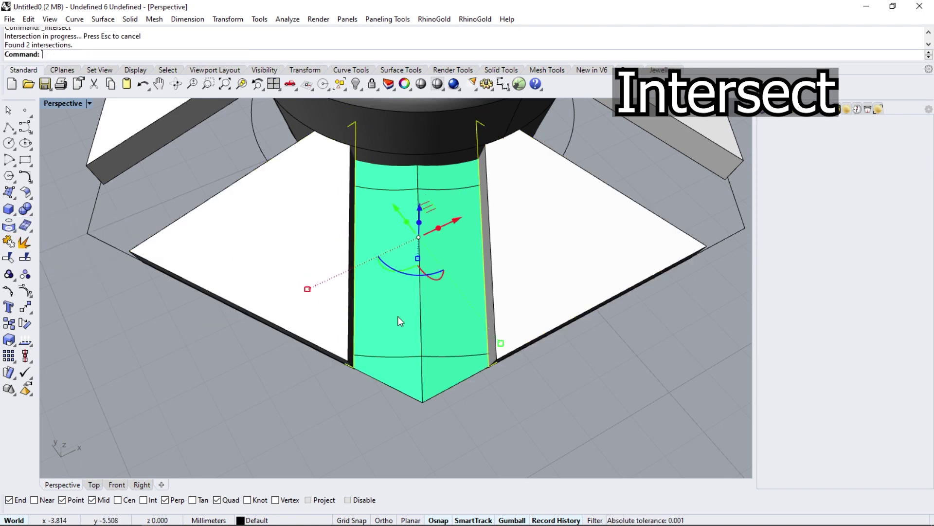
Lock everything except the strip curves and trim their overhanging ends
left_click(445, 355)
left_click(431, 190)
key("Return")
left_click(375, 90)
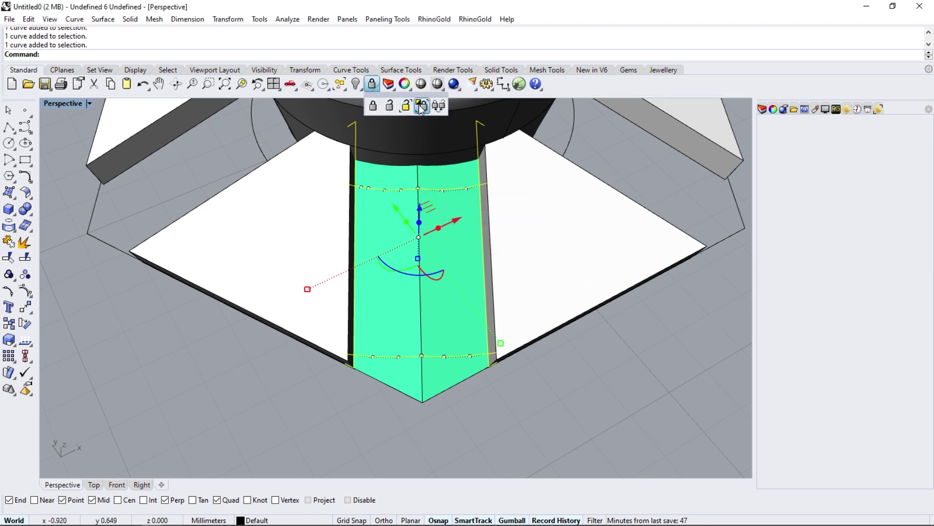
left_click(422, 107)
left_click(9, 257)
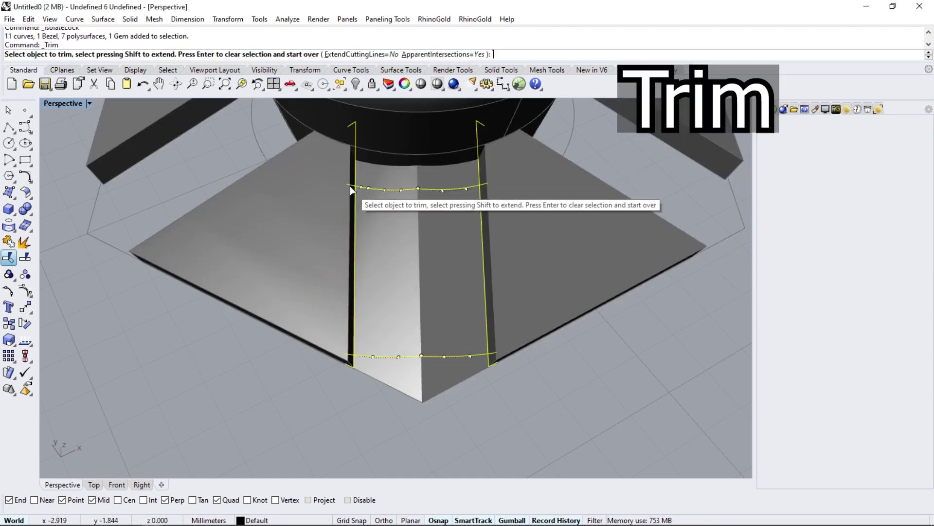
left_click(355, 174)
left_click(481, 170)
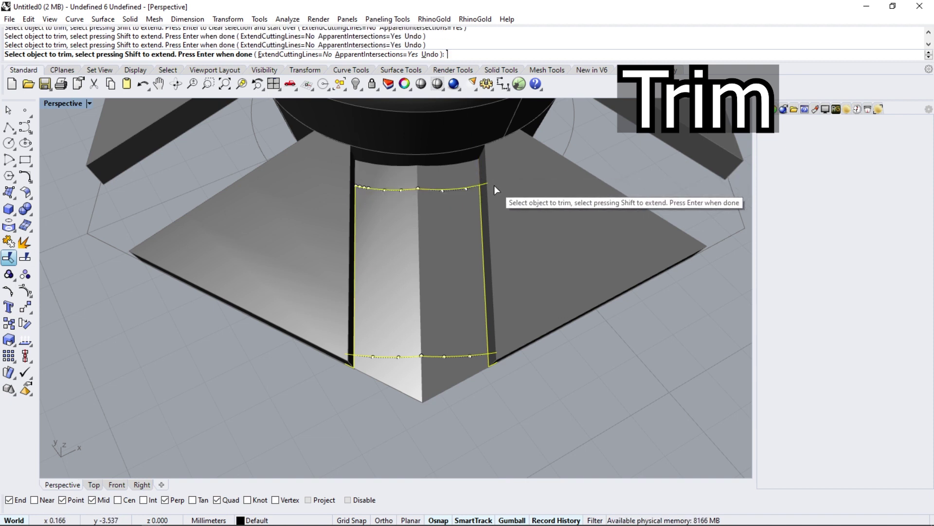
left_click(492, 357)
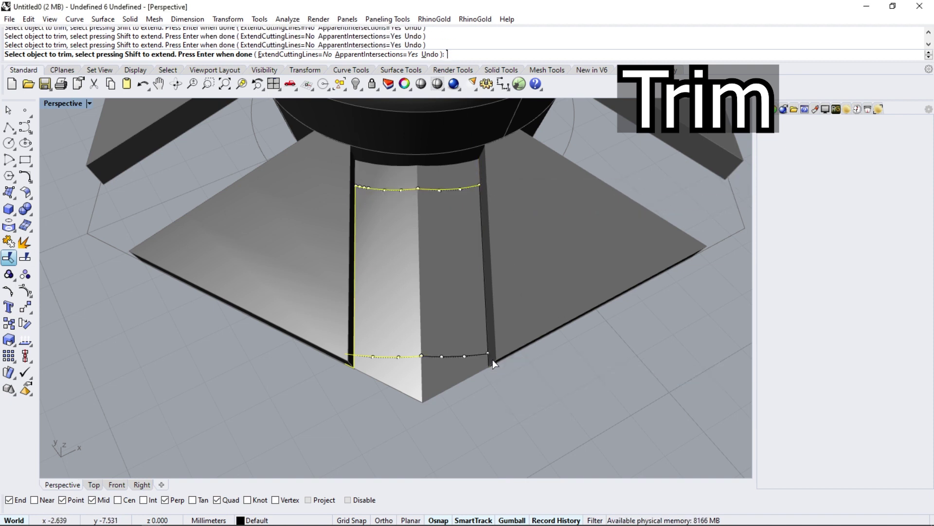
scroll(489, 361, "up", 2)
scroll(489, 362, "up", 3)
scroll(534, 342, "down", 3)
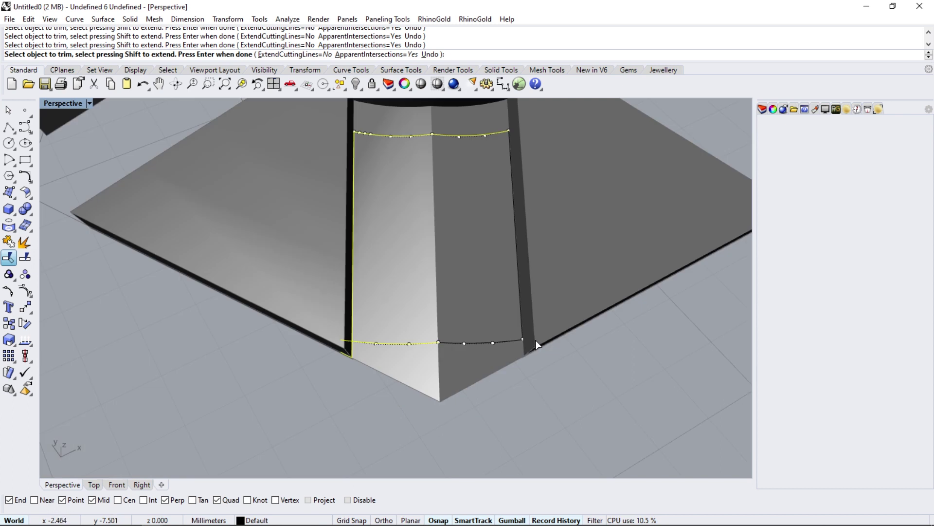
key("Return")
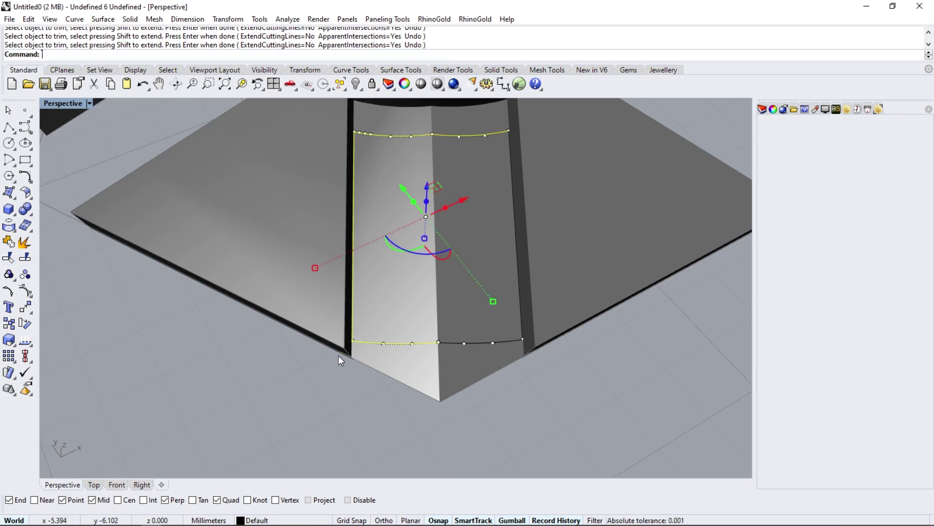
scroll(412, 318, "down", 3)
Join the five trimmed curves into one closed outline and unlock the strip surface
left_click_drag(412, 318, 390, 355)
scroll(311, 298, "up", 3)
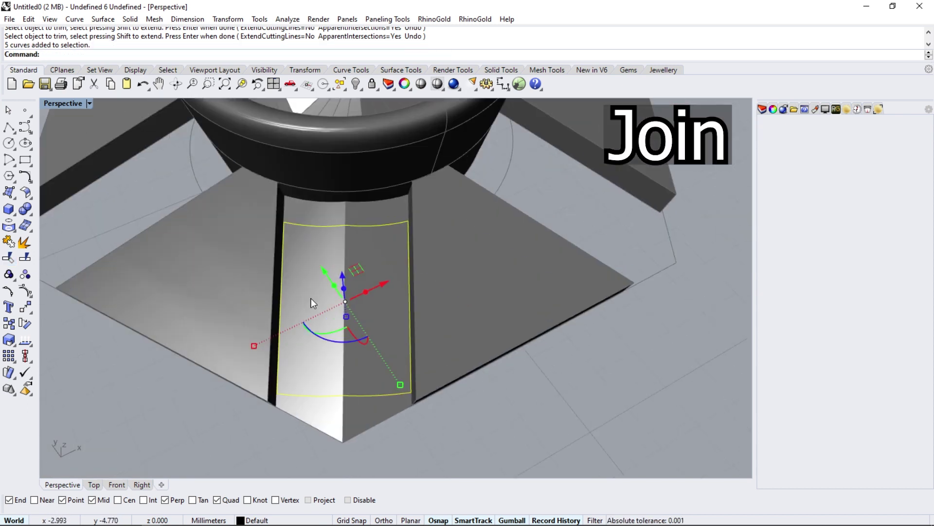
left_click(24, 242)
scroll(154, 319, "down", 3)
key("ctrl+shift+l")
left_click(371, 249)
key("Return")
right_click_drag(370, 249, 320, 268)
Offset the strip surface into a 1.2 thick solid
left_click(371, 287)
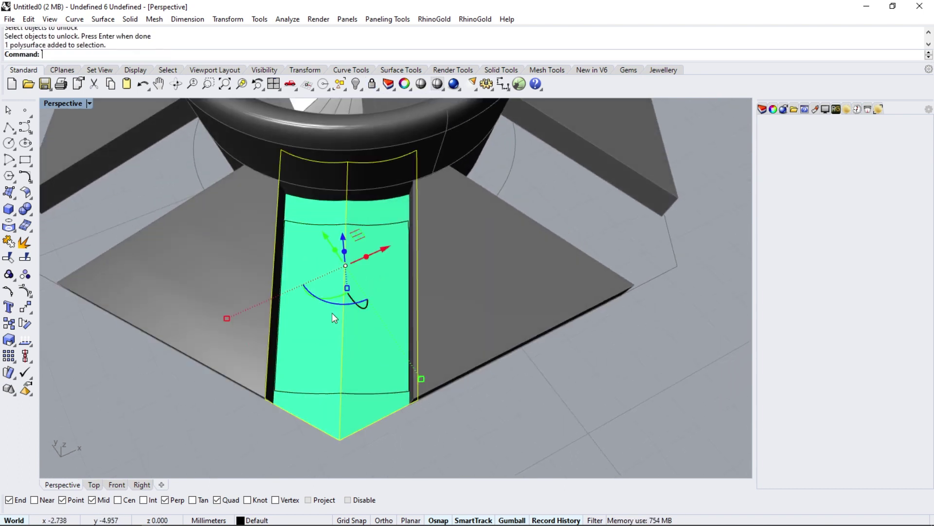
right_click_drag(371, 287, 341, 273)
left_click(9, 192)
left_click(59, 224)
type("1.2")
key("Return")
key("Return")
Split the thickened strip solid along the closed outline curve
left_click(446, 382)
right_click_drag(446, 381, 363, 313)
left_click(363, 313)
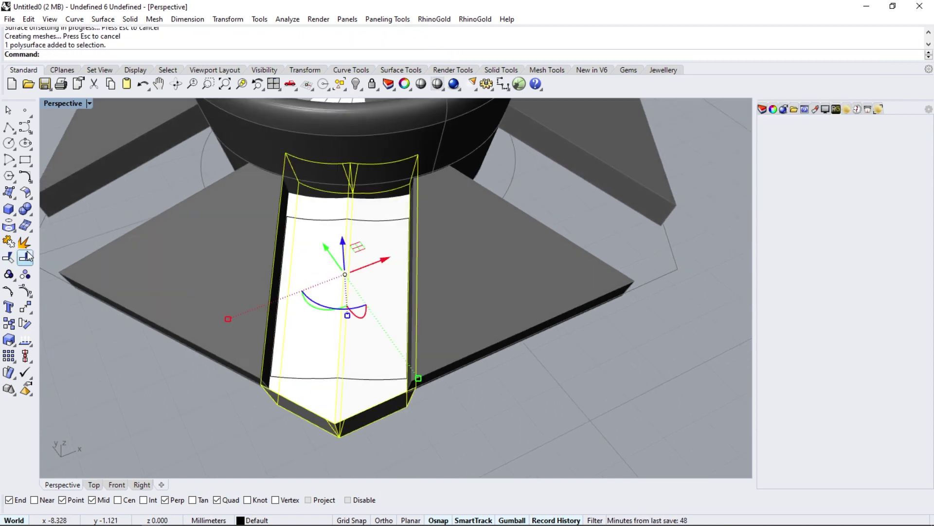
left_click(27, 257)
left_click(292, 340)
right_click_drag(292, 340, 271, 287)
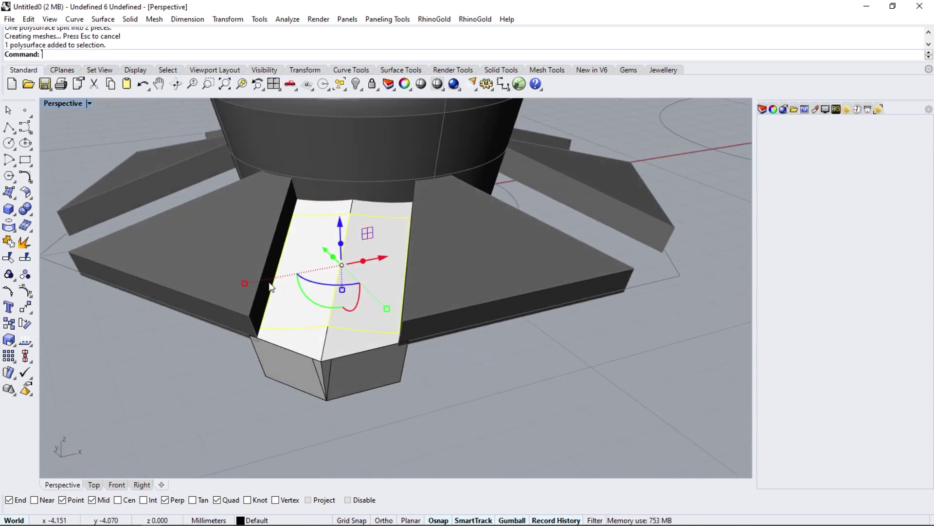
Offset the inner split piece 0.5 into a raised solid
left_click(32, 201)
left_click(58, 217)
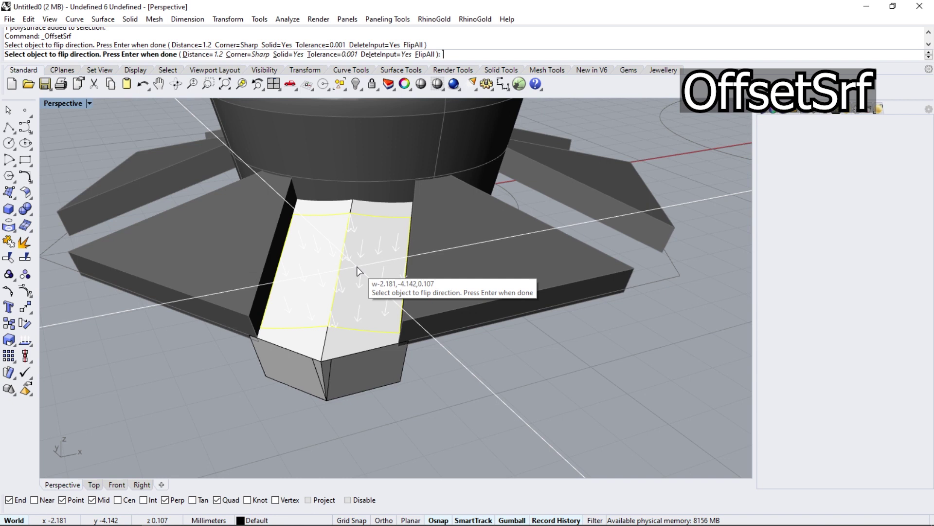
type("0.5")
key("Return")
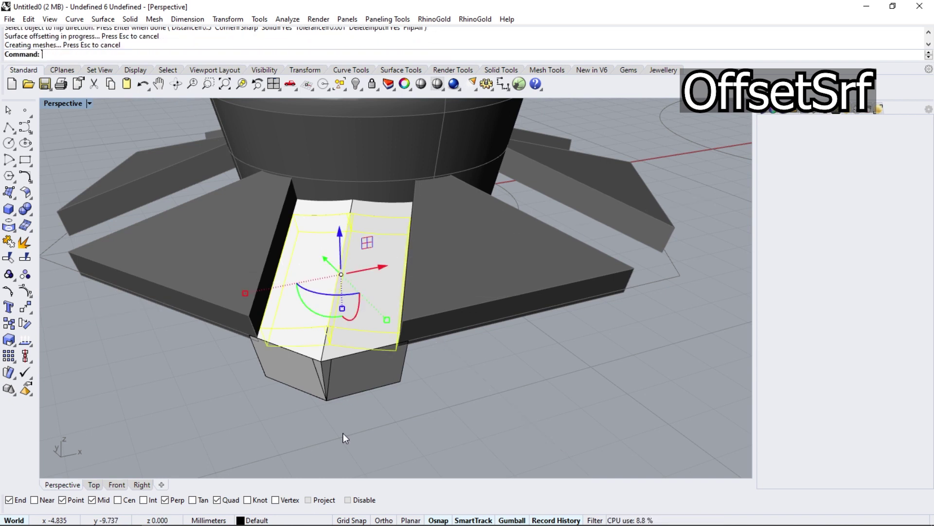
left_click(22, 247)
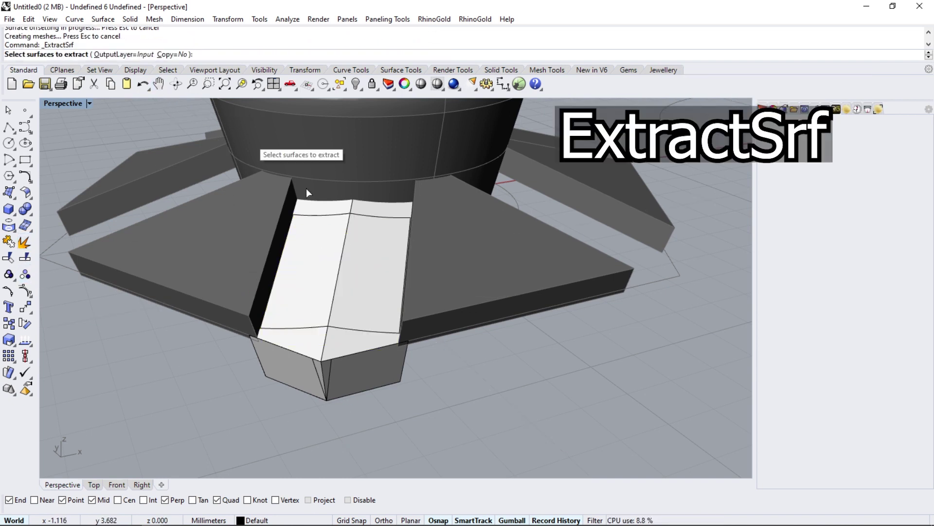
Extract and delete the top faces, then join inner and outer parts into a closed pocket
left_click(362, 267)
left_click(389, 298)
key("Return")
key("Delete")
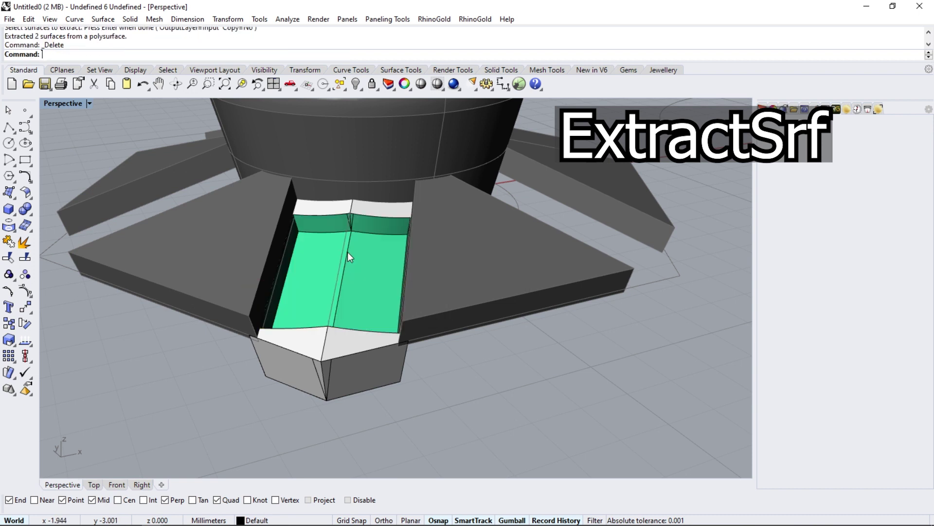
right_click_drag(347, 252, 361, 283)
left_click(363, 282)
left_click(378, 222)
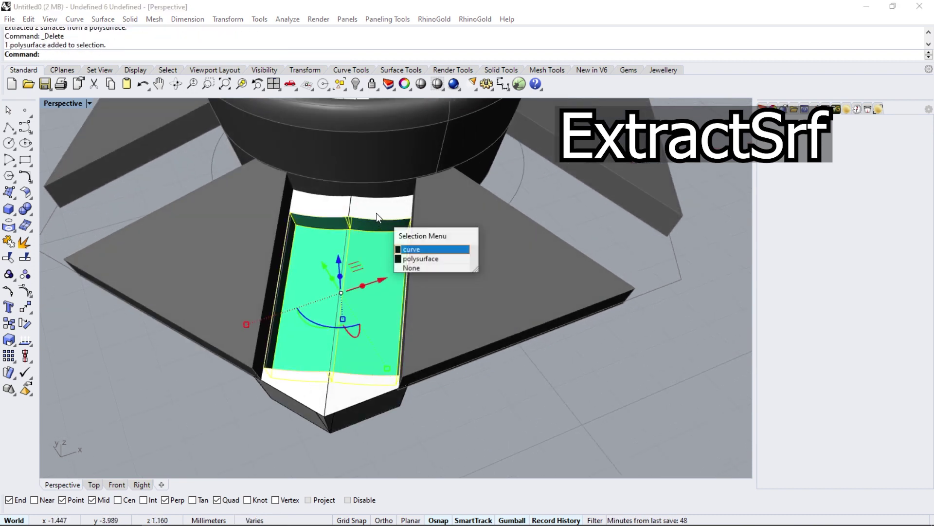
left_click(414, 252)
left_click(8, 242)
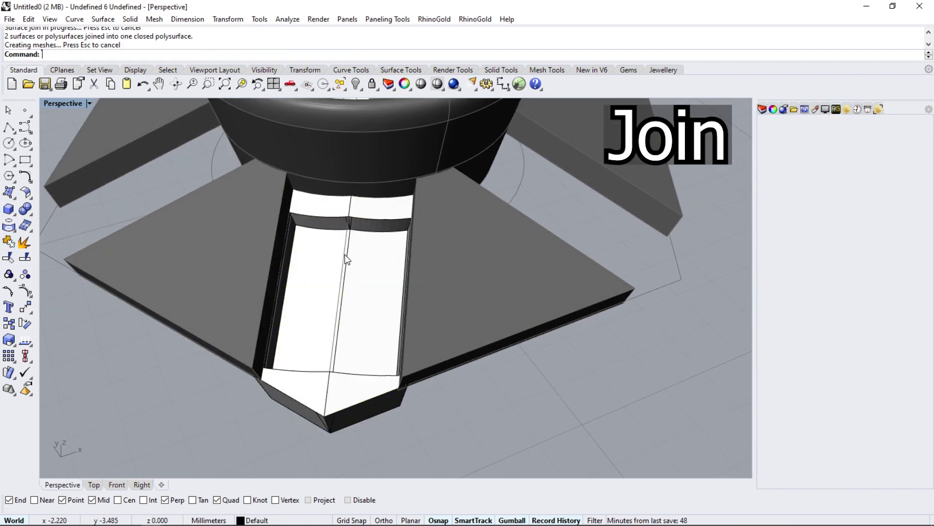
Offset the pocket's centre curve 0.7 to both sides along its floor
left_click(31, 185)
left_click(91, 196)
scroll(365, 285, "up", 3)
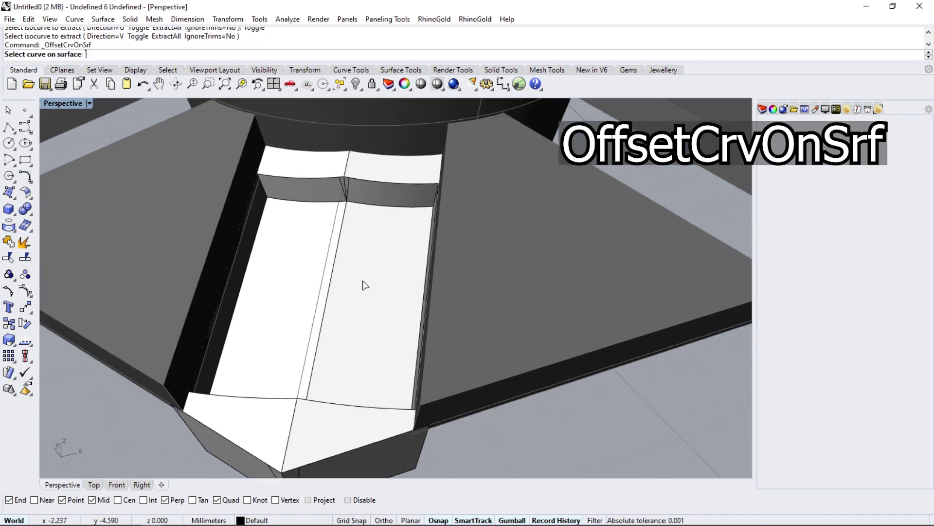
scroll(341, 268, "down", 1)
left_click(334, 258)
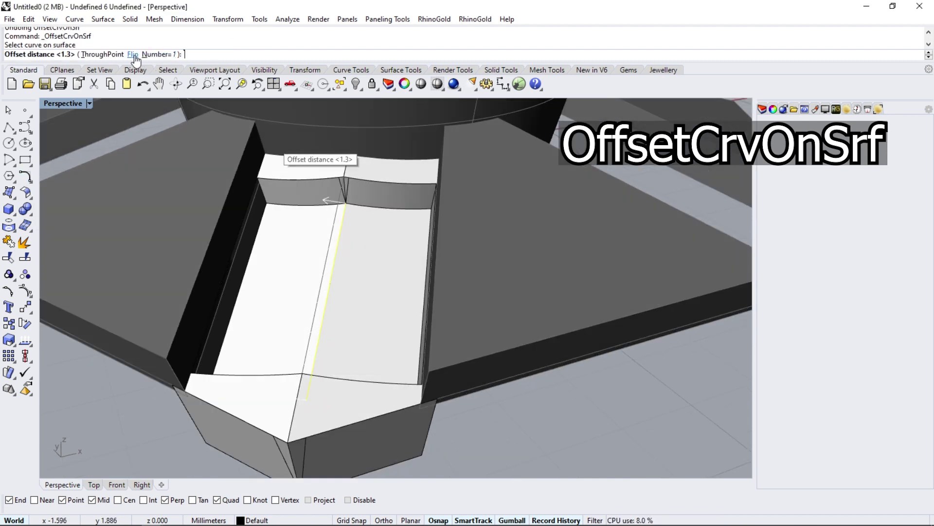
type("0.7")
key("Return")
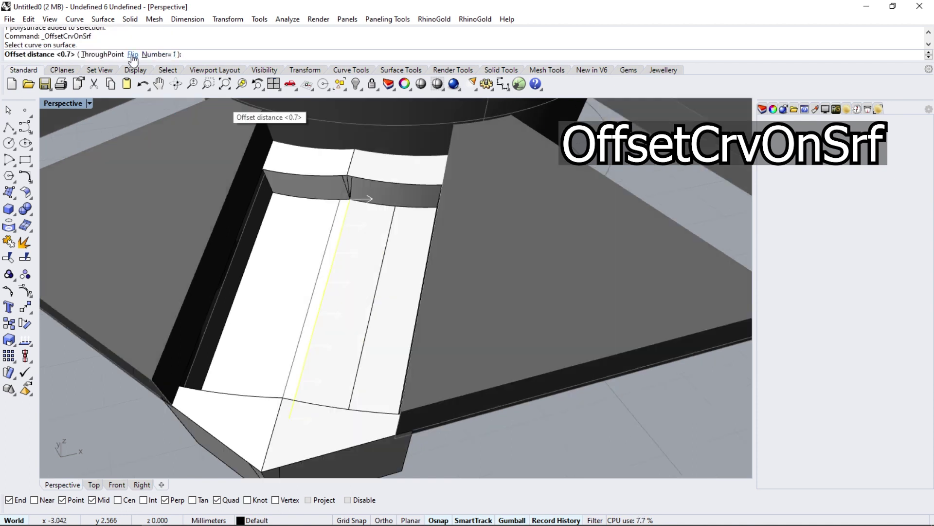
left_click(133, 59)
key("Return")
scroll(341, 292, "down", 3)
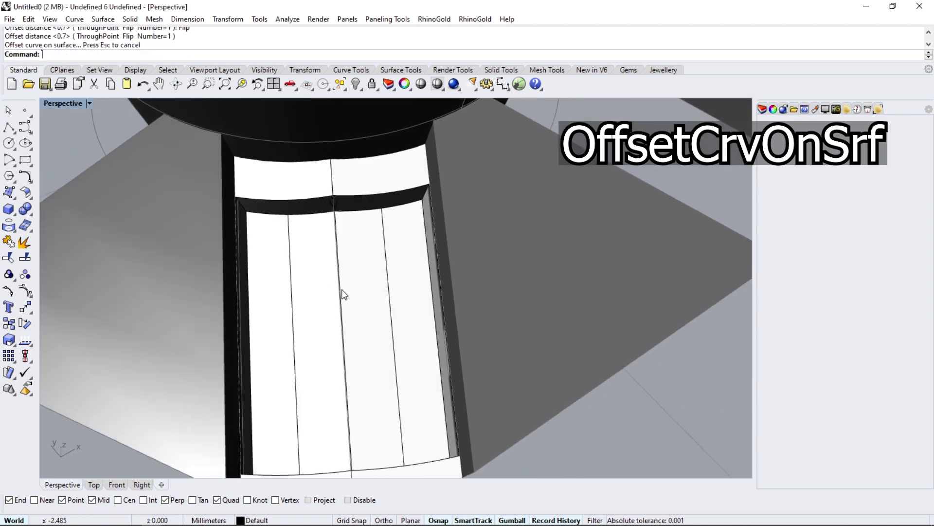
scroll(370, 317, "down", 2)
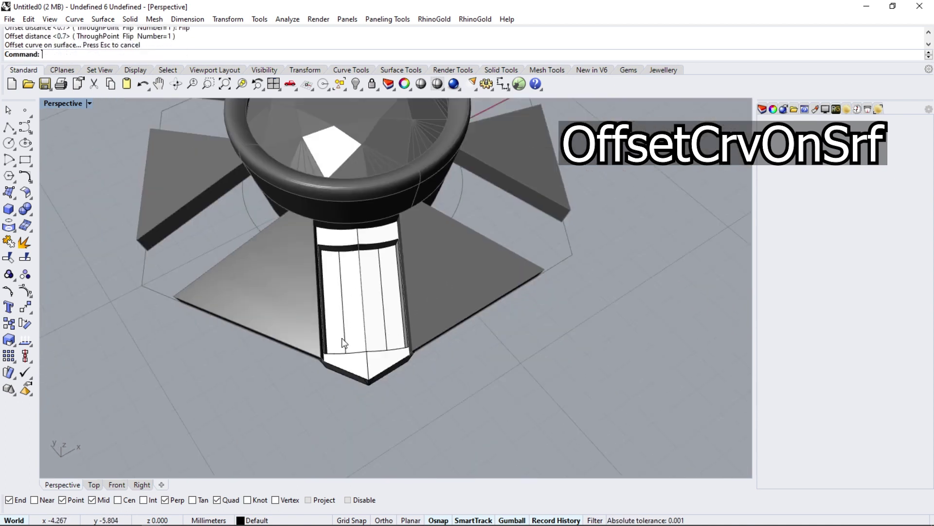
Make Layer 03 current and launch Gems by Curve
left_click(775, 109)
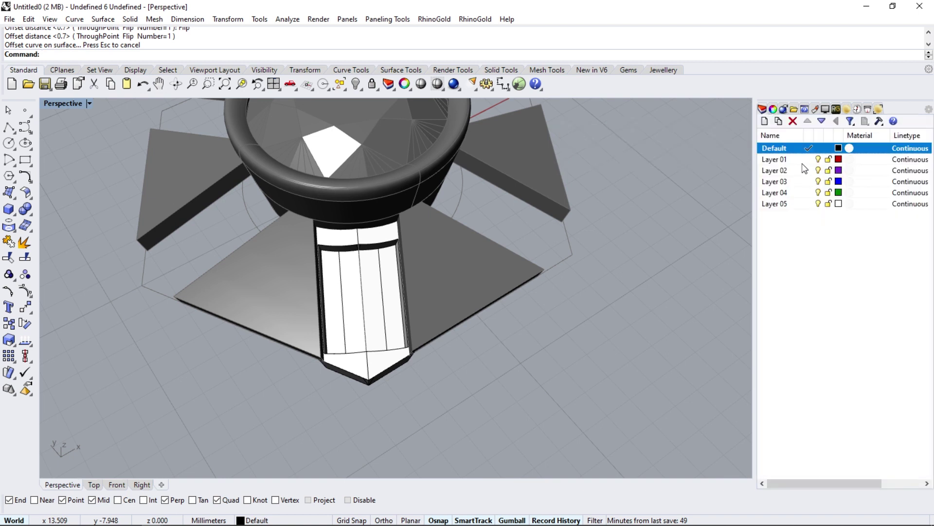
double_click(796, 181)
left_click(639, 73)
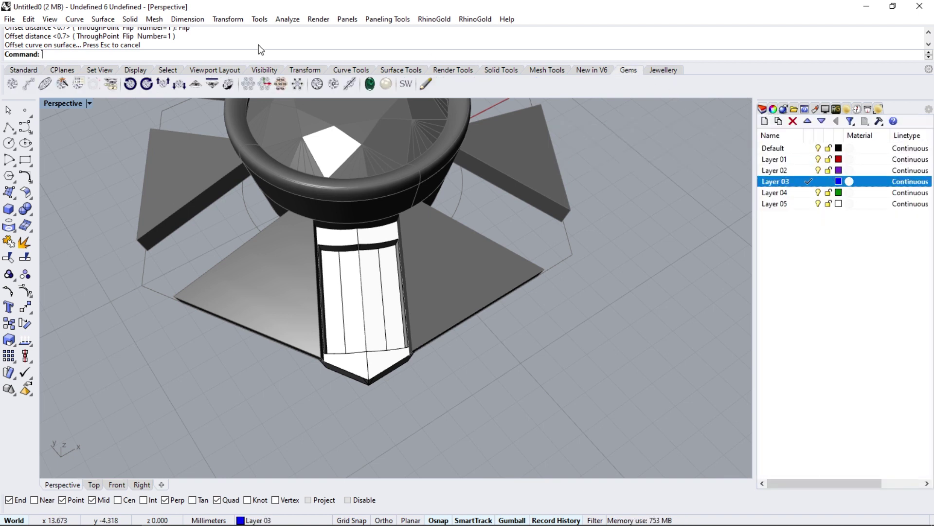
left_click(29, 84)
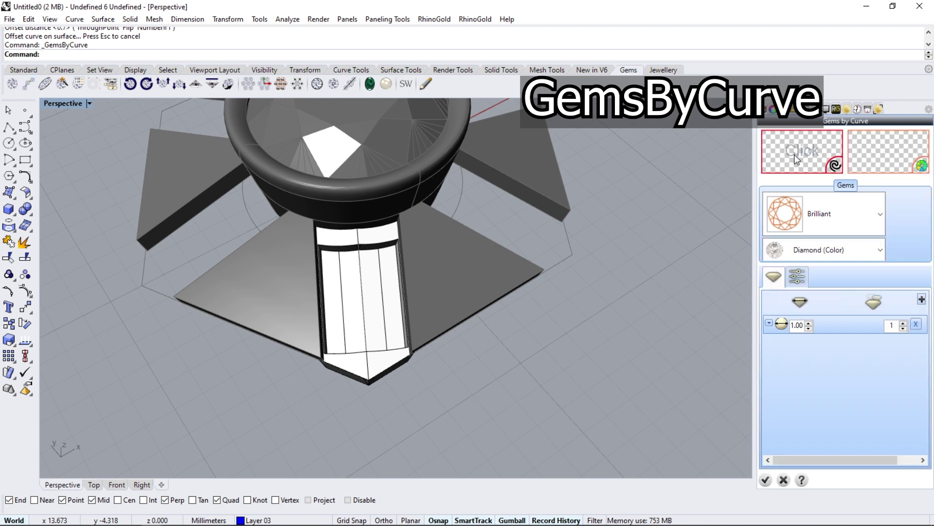
Place two 1.20 Brilliant gems on the pocket's guide curve and slide them into position
scroll(382, 304, "up", 2)
scroll(354, 284, "up", 2)
left_click(354, 284)
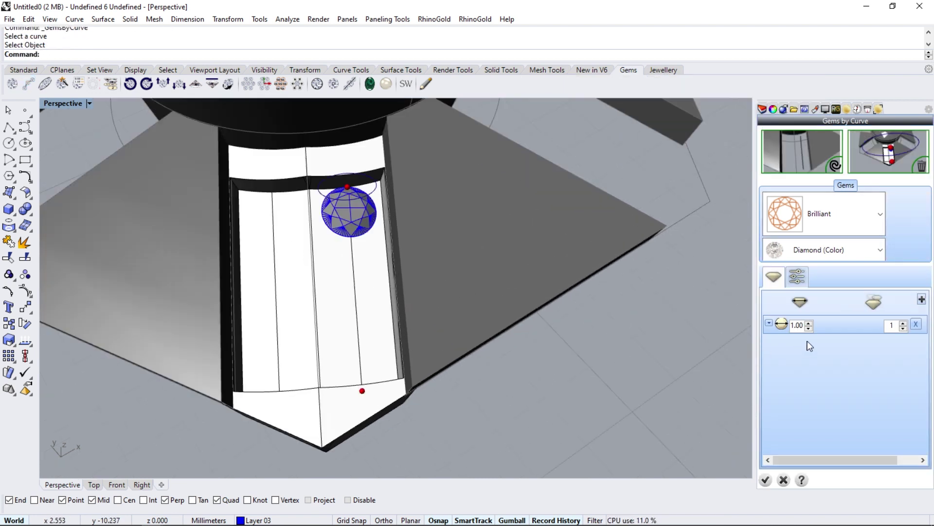
left_click(812, 322)
left_click(903, 323)
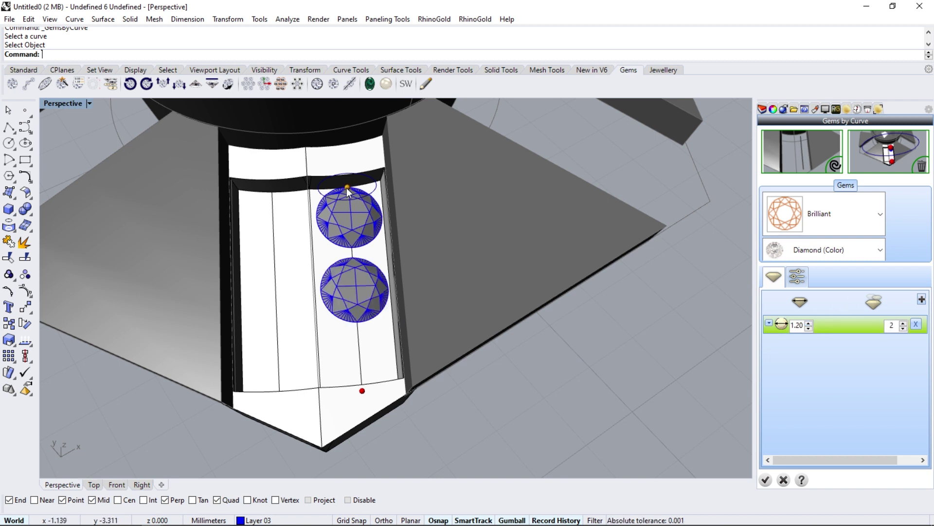
left_click_drag(346, 188, 352, 213)
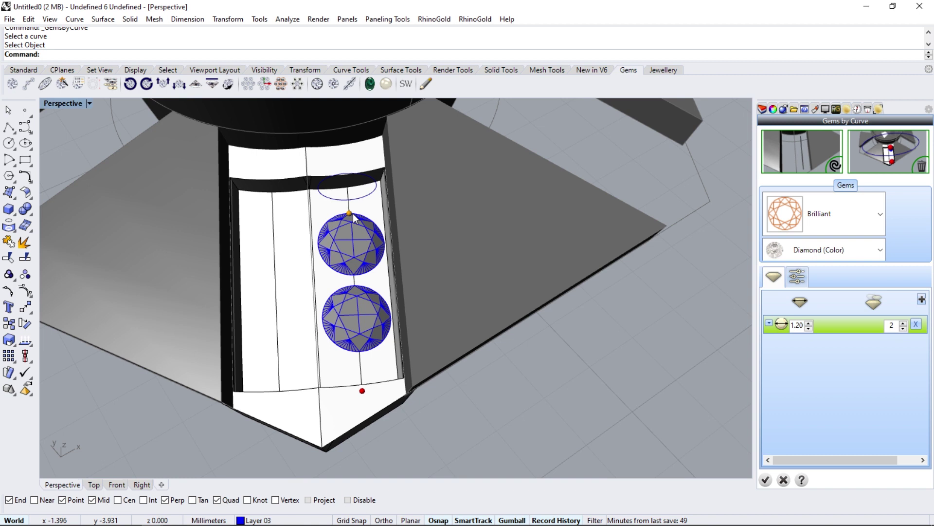
key("Return")
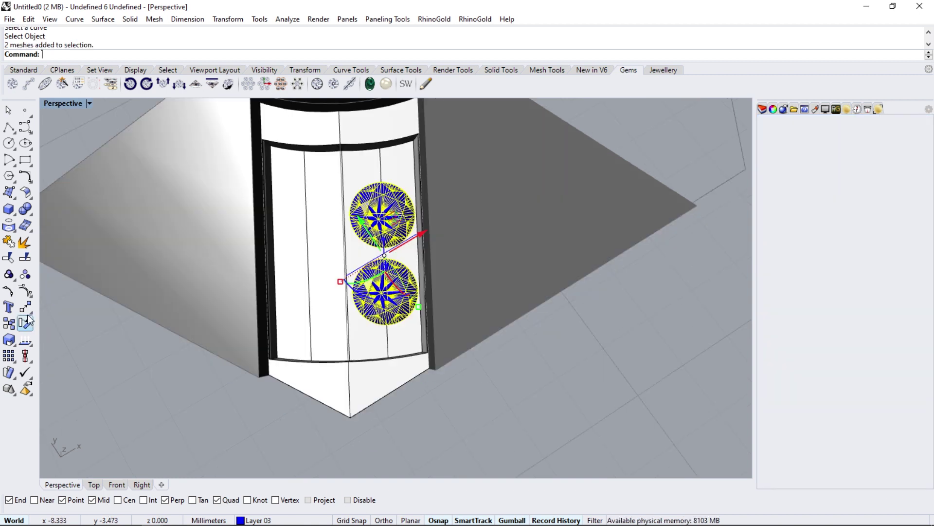
Mirror the two gems across the strip's centre line and switch back to the Default layer
left_click(29, 311)
left_click(125, 313)
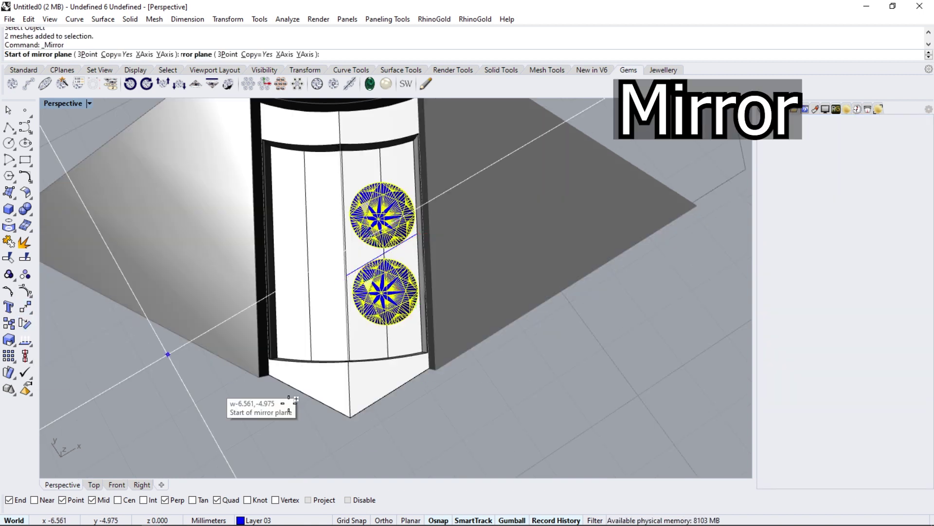
left_click(351, 416)
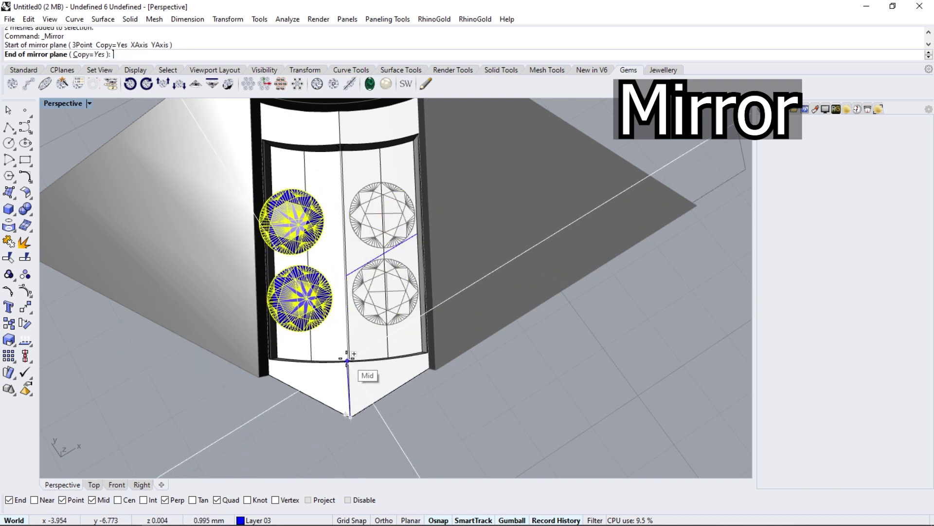
left_click(340, 141)
mouse_move(477, 341)
right_mouse_down()
mouse_move(492, 376)
mouse_move(408, 332)
right_mouse_up()
key("Escape")
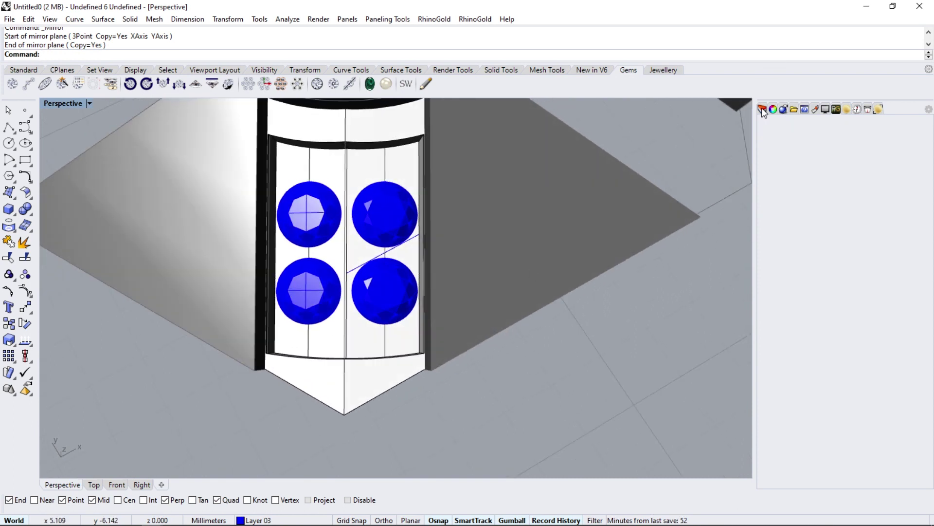
left_click(762, 109)
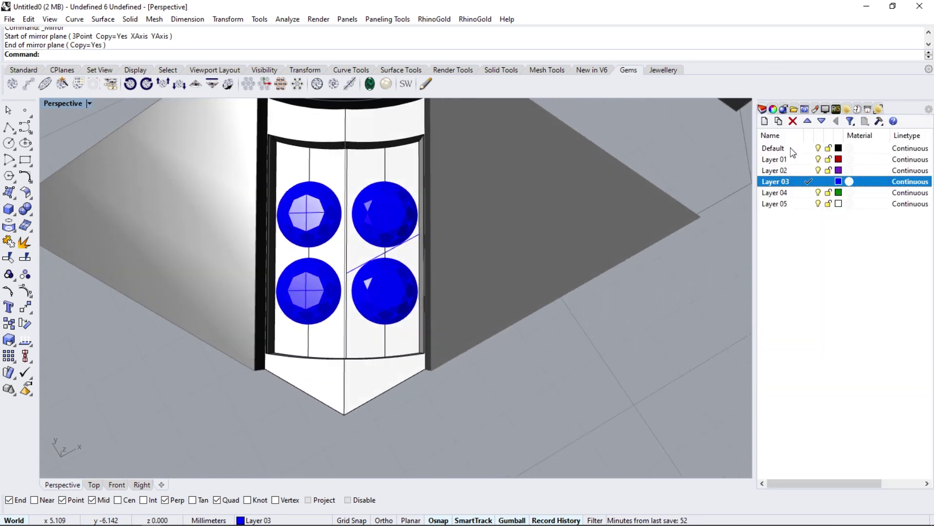
Start RhinoGold DynamicProng on the strip setting and begin picking prong points
left_click(650, 70)
left_click(183, 84)
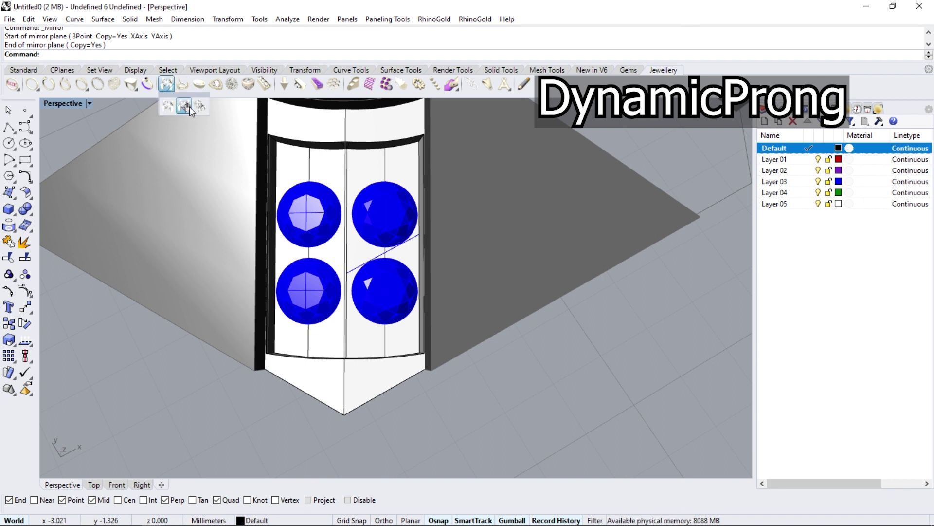
left_click(418, 156)
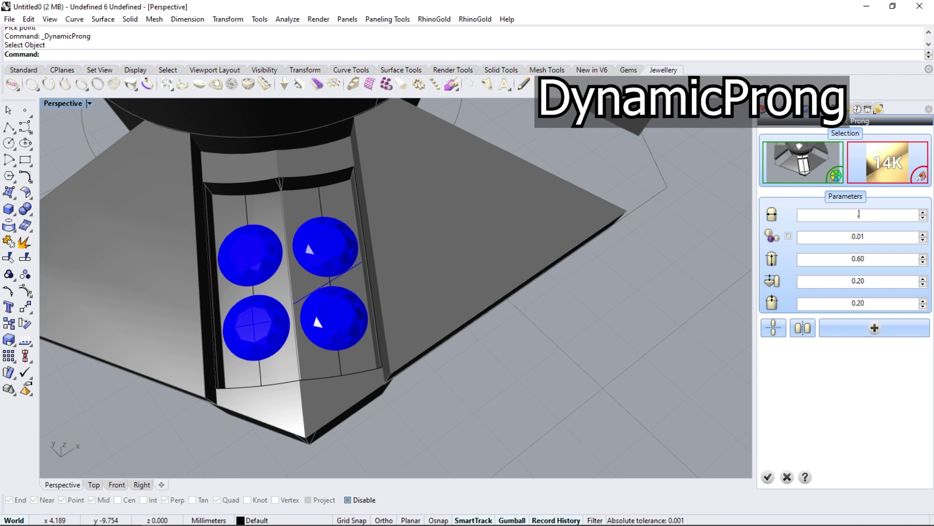
type("0.55")
left_click(885, 331)
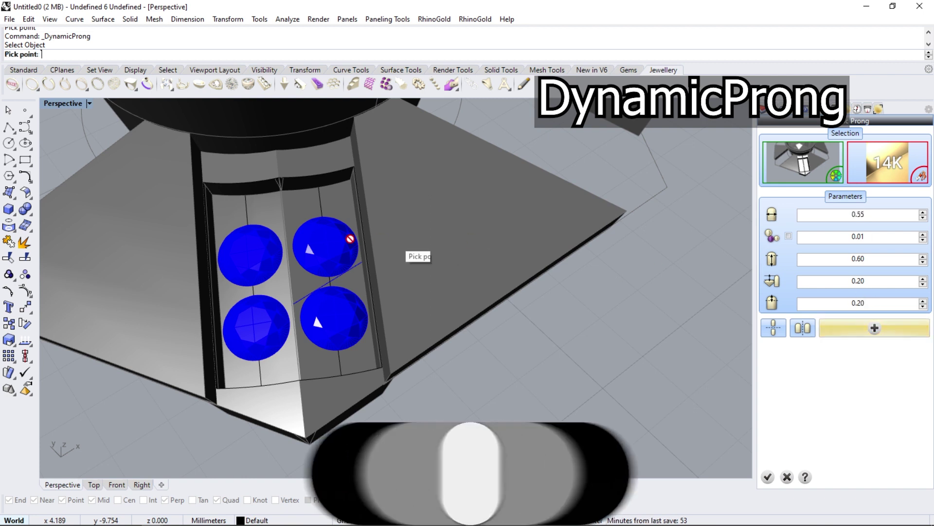
scroll(336, 292, "up", 3)
scroll(349, 274, "up", 3)
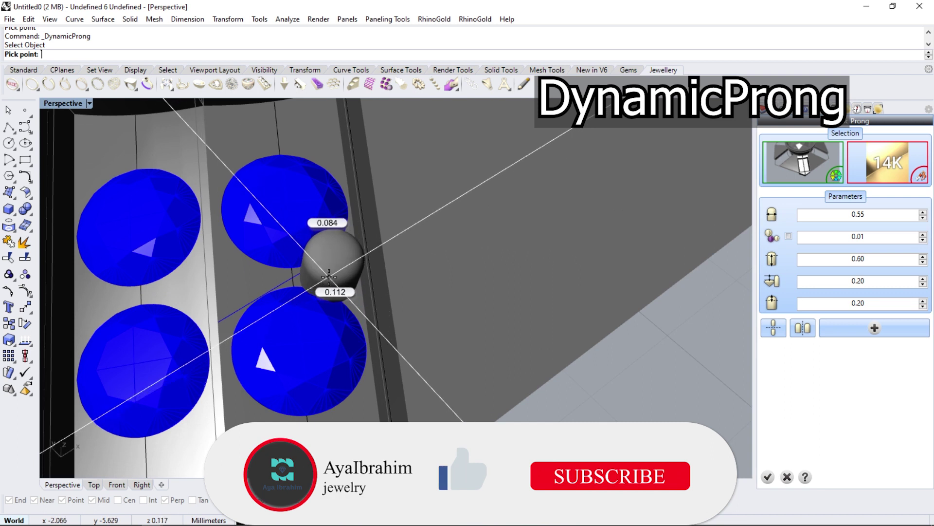
Place 0.60 mm prongs between and around the four blue gems
left_click(332, 266)
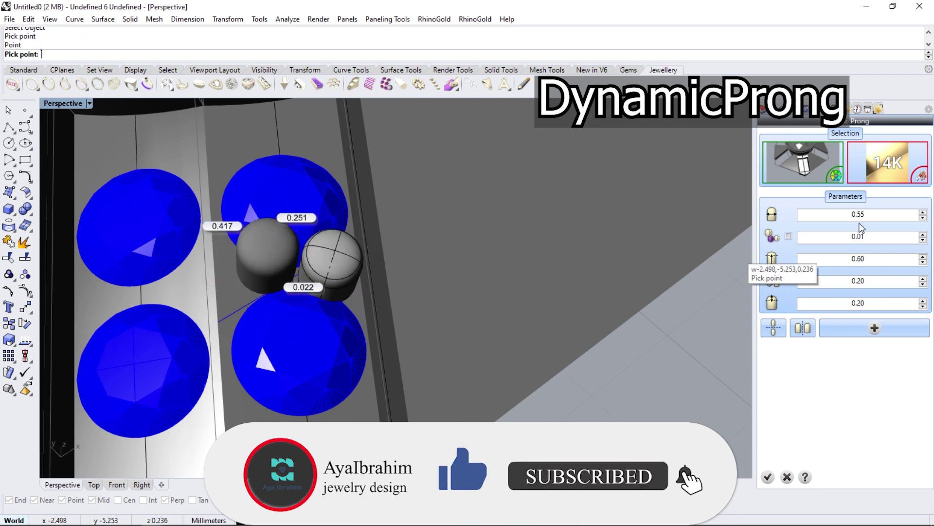
type(".6")
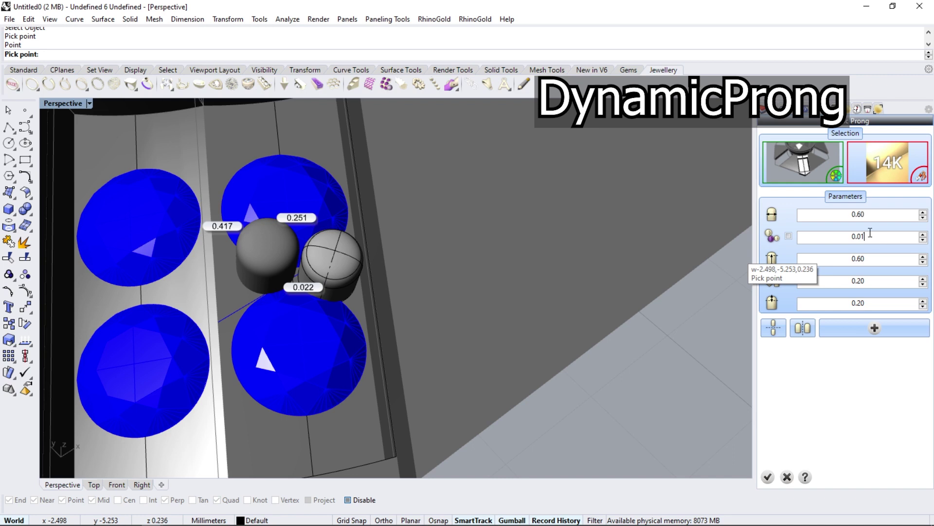
mouse_move(535, 292)
right_mouse_down()
mouse_move(316, 394)
mouse_move(313, 383)
mouse_move(252, 408)
mouse_move(272, 292)
right_mouse_up()
left_click(314, 383)
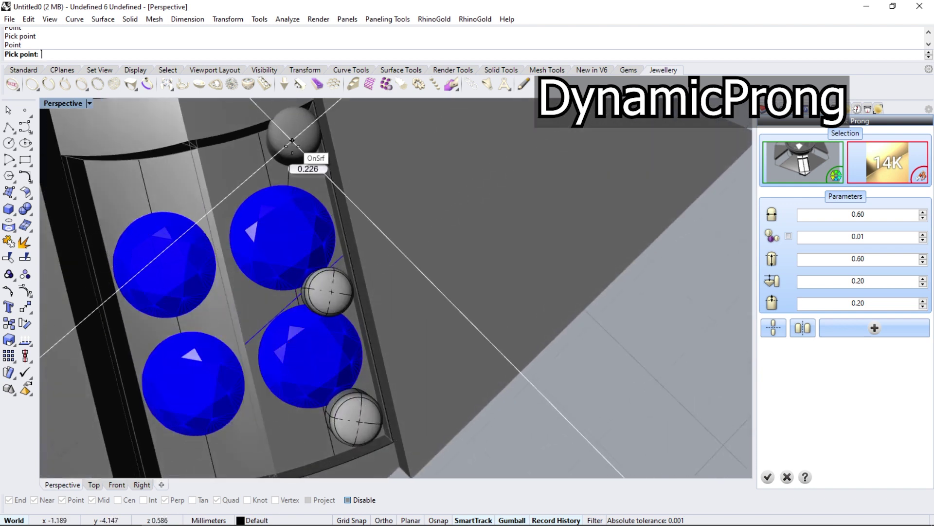
left_click(293, 166)
right_click_drag(183, 190, 229, 223)
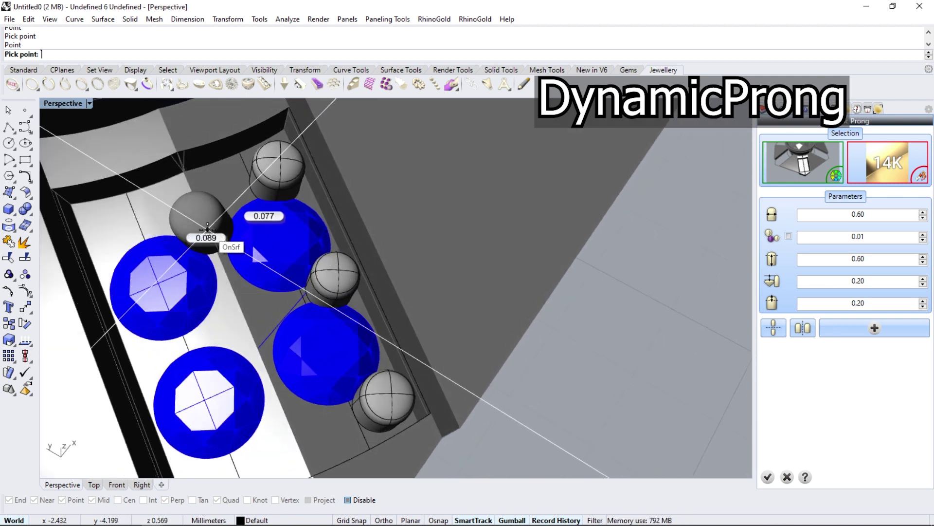
left_click(209, 229)
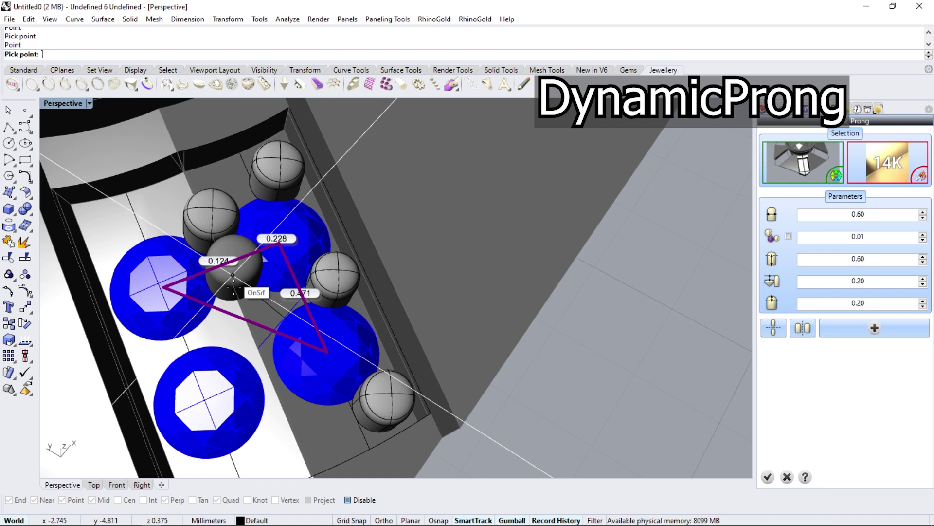
left_click(235, 293)
left_click(263, 343)
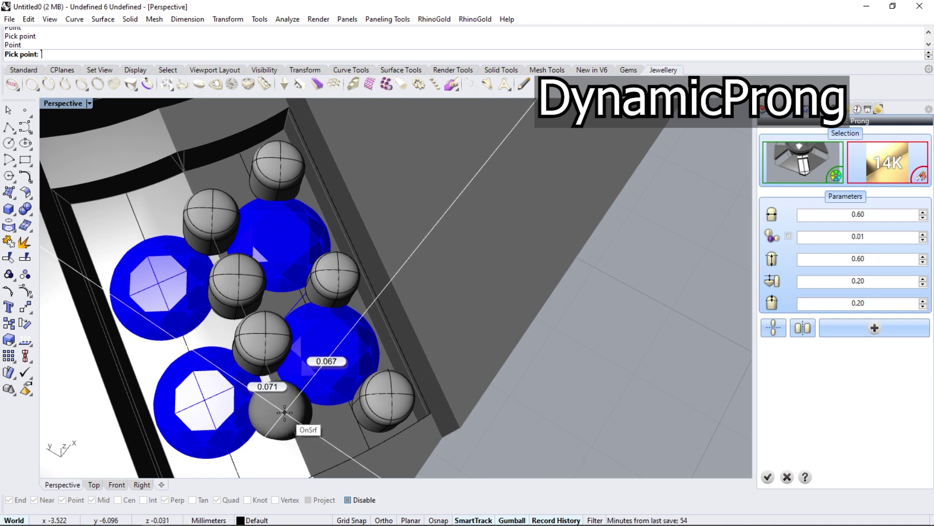
Zoom out over the whole gem strip and accept the placed prongs
scroll(365, 296, "down", 2)
right_click_drag(365, 296, 344, 301)
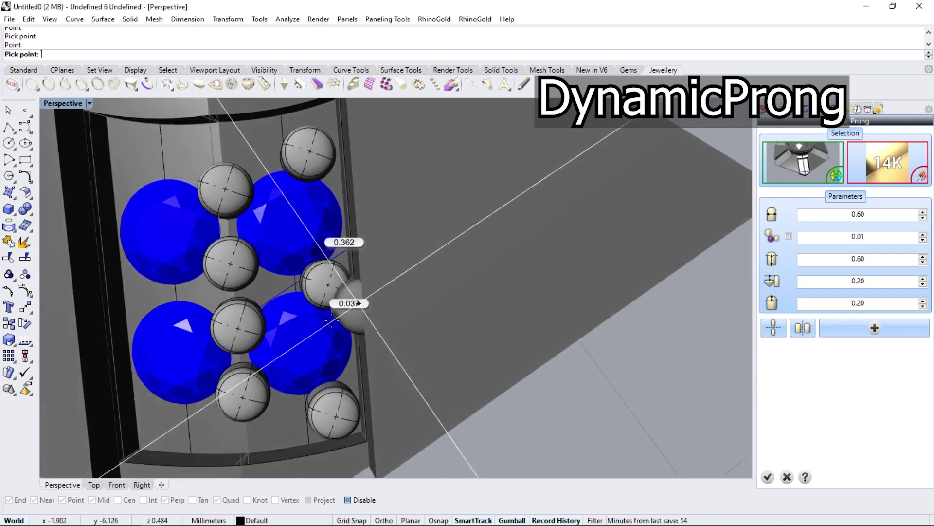
scroll(353, 280, "down", 2)
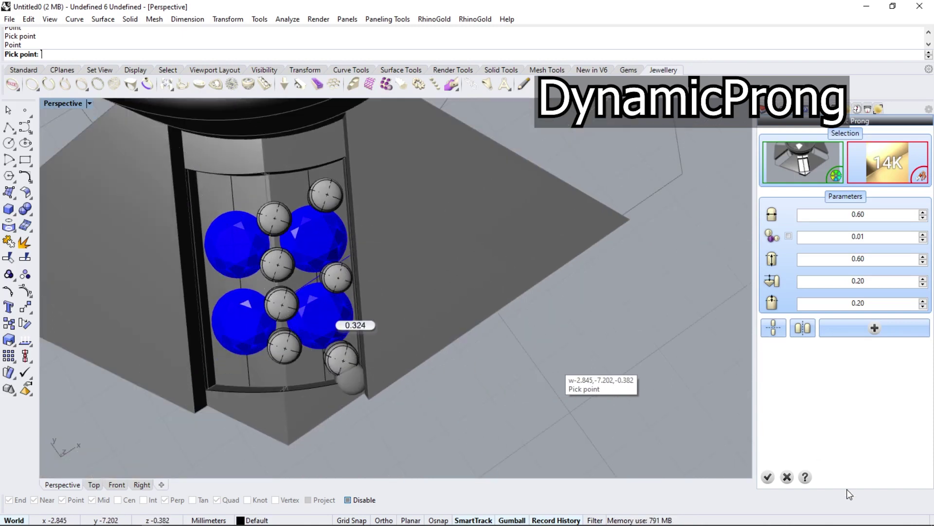
left_click(768, 477)
right_click_drag(303, 284, 334, 256)
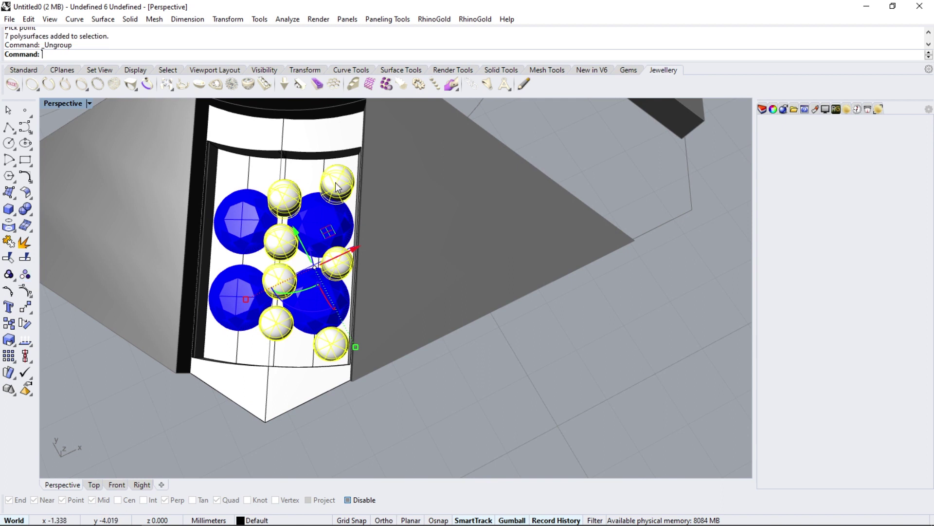
Mirror the three right-hand prongs across a line through the strip tip
left_click(336, 184)
left_click(337, 263, "shift")
left_click(331, 344, "shift")
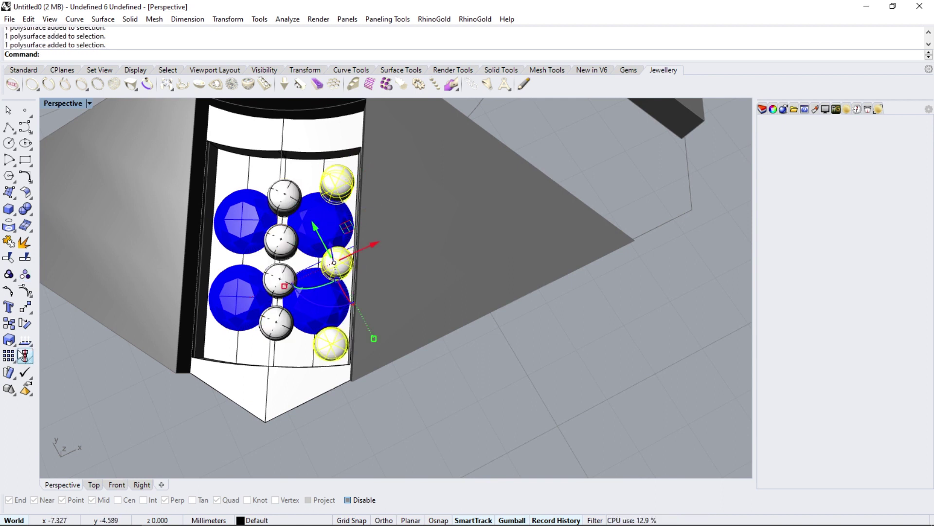
left_click(30, 312)
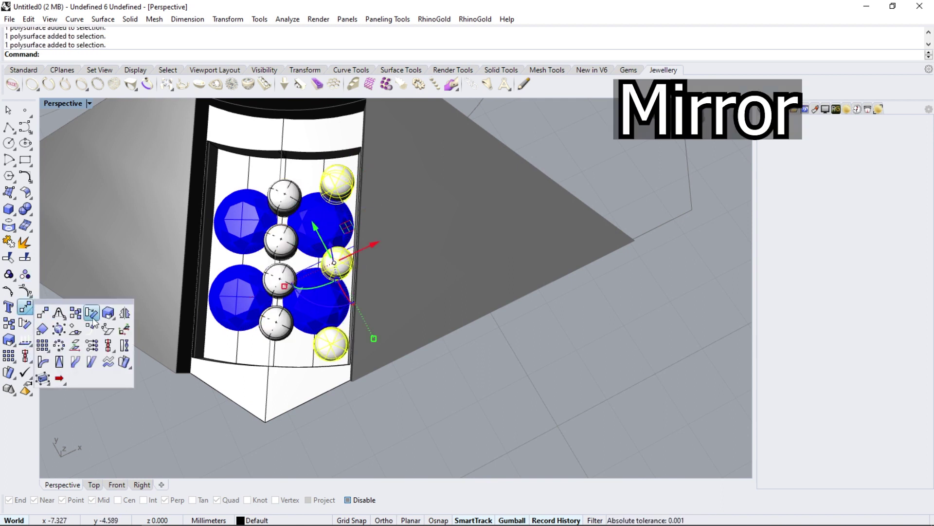
left_click(125, 323)
left_click(267, 421)
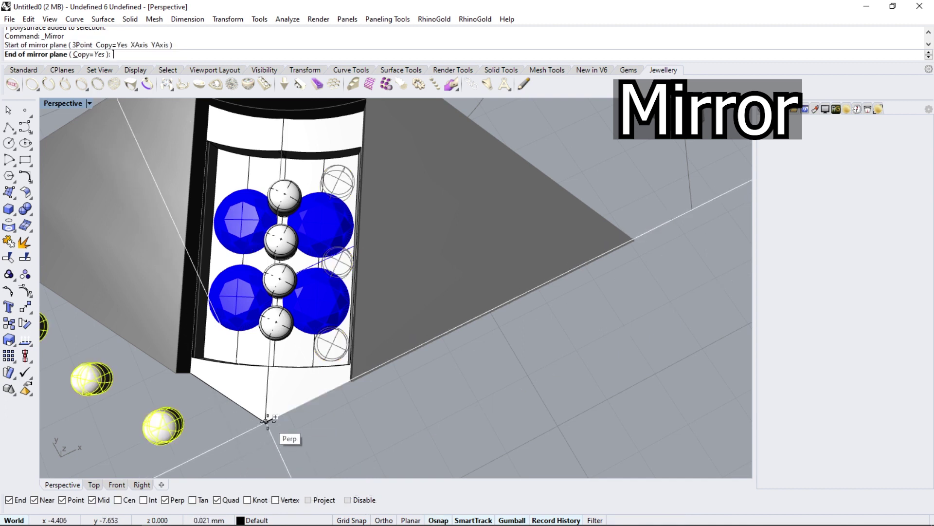
left_click(290, 142)
key("Escape")
Select the four blue gems of the strip
mouse_move(460, 422)
right_mouse_down()
mouse_move(340, 326)
mouse_move(309, 229)
right_mouse_up()
left_click(308, 230)
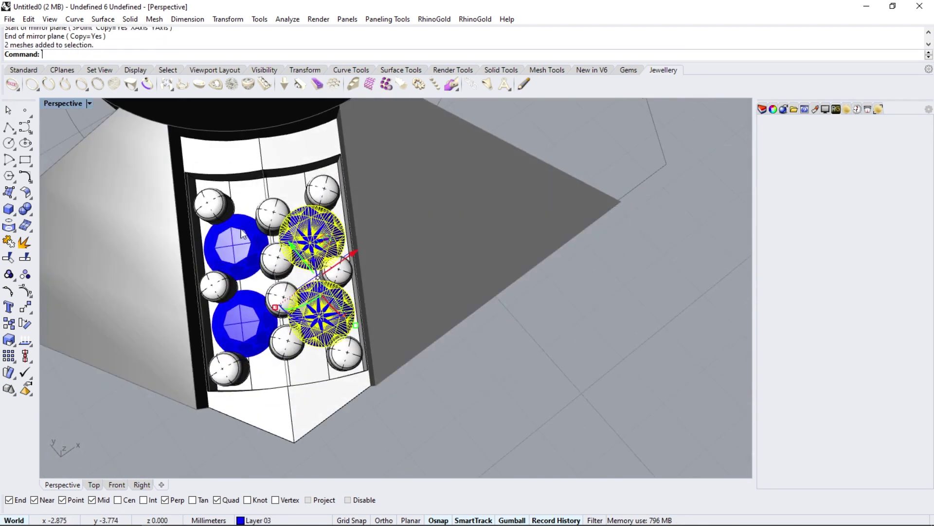
left_click(232, 237, "shift")
Create CutterStudio cutters of shape 001 under the four selected gems
left_click(284, 88)
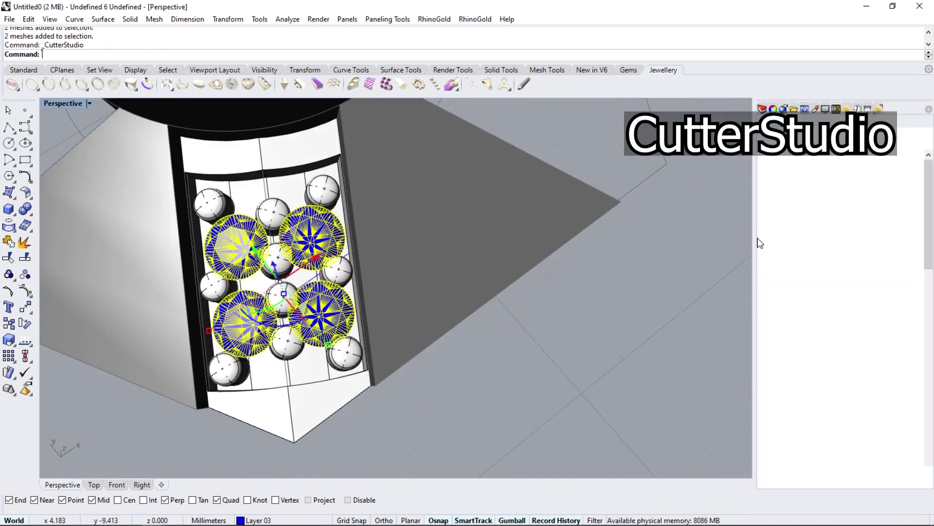
left_click(785, 184)
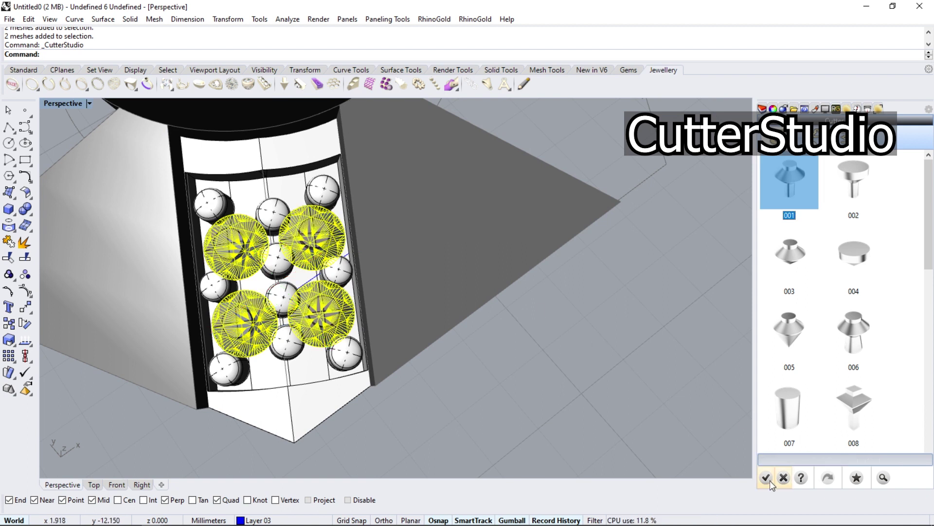
left_click(766, 477)
mouse_move(565, 442)
right_mouse_down()
mouse_move(293, 473)
mouse_move(329, 260)
mouse_move(292, 349)
right_mouse_up()
Boolean-subtract the cutters from the strip setting to leave four gem holes
left_click(254, 347)
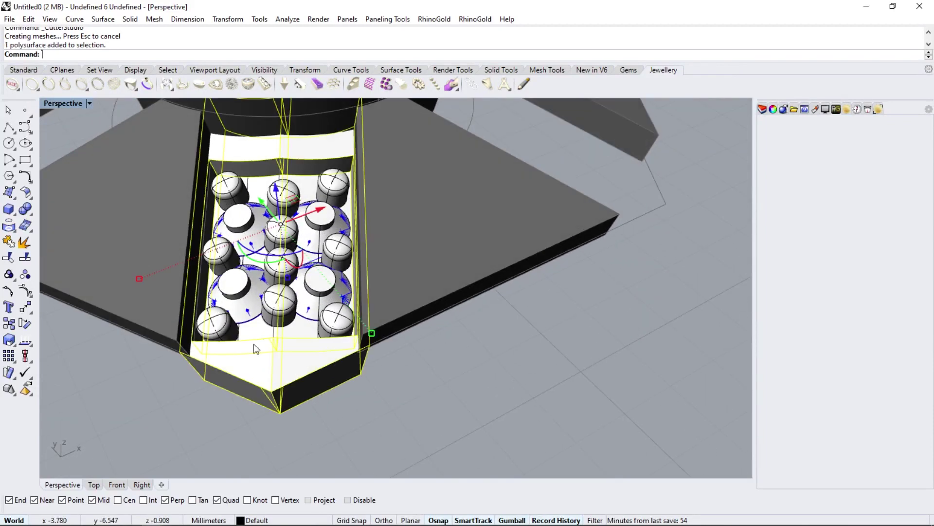
left_click(31, 216)
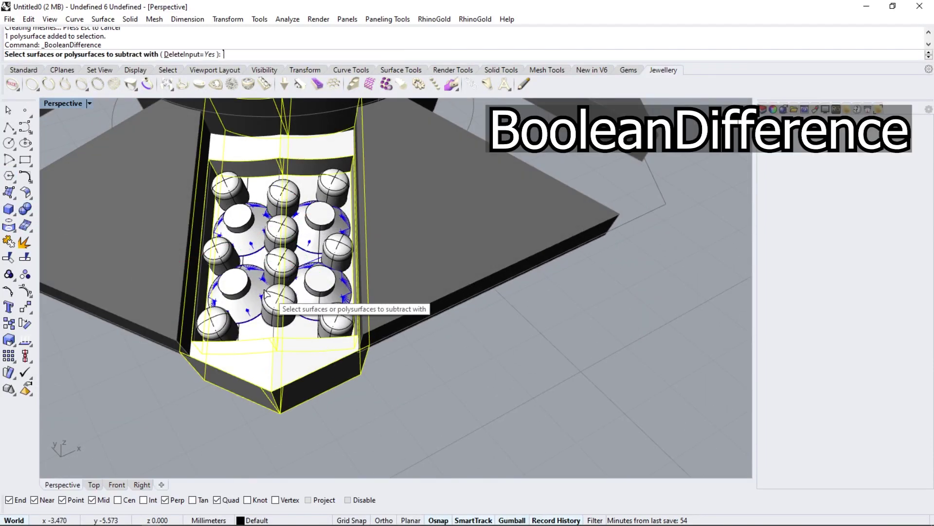
right_click(348, 356)
right_click_drag(521, 411, 425, 206)
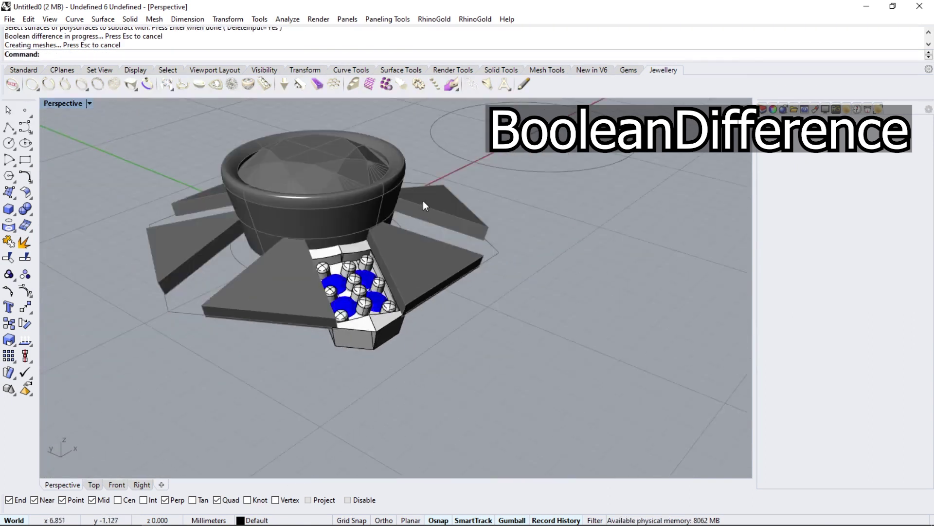
Group the gem strip and polar-array it six times around the origin
left_click(350, 317)
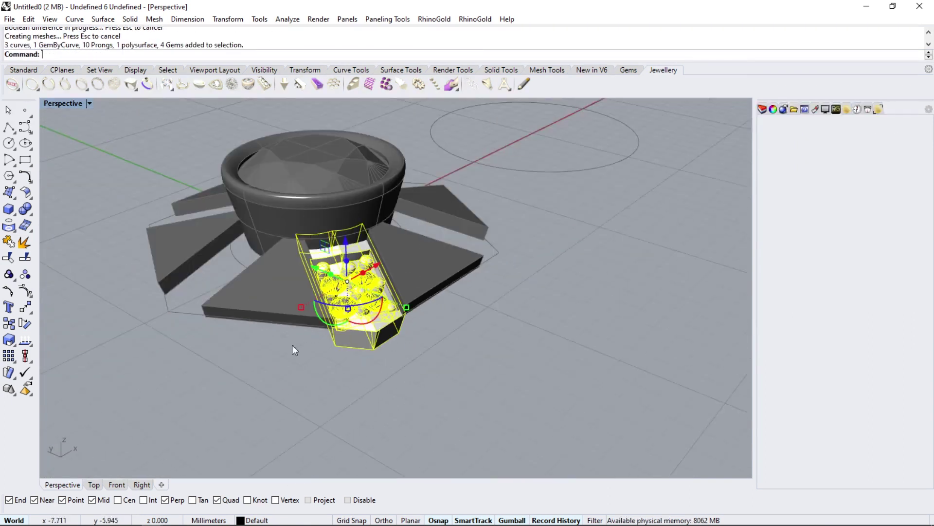
key("ctrl+g")
key("ctrl+F1")
left_click(9, 355)
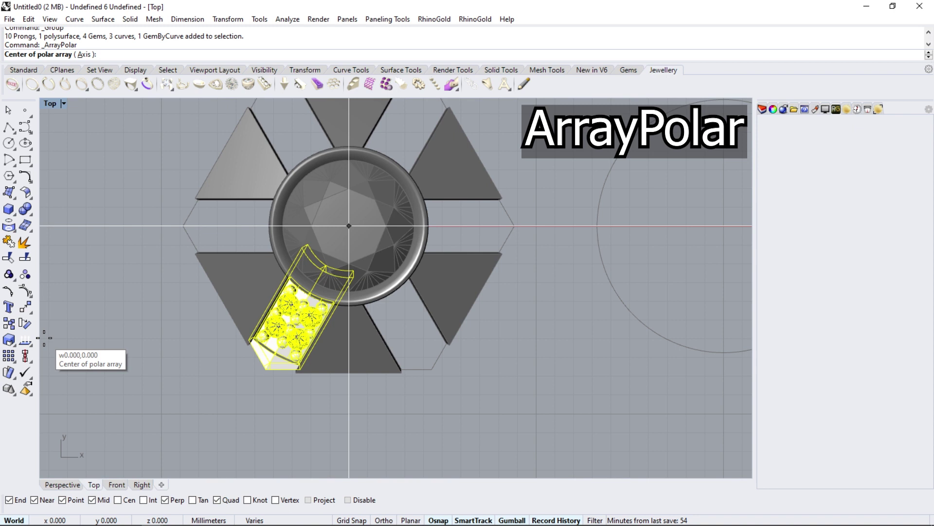
type("0")
key("Return")
key("Return")
key("Return")
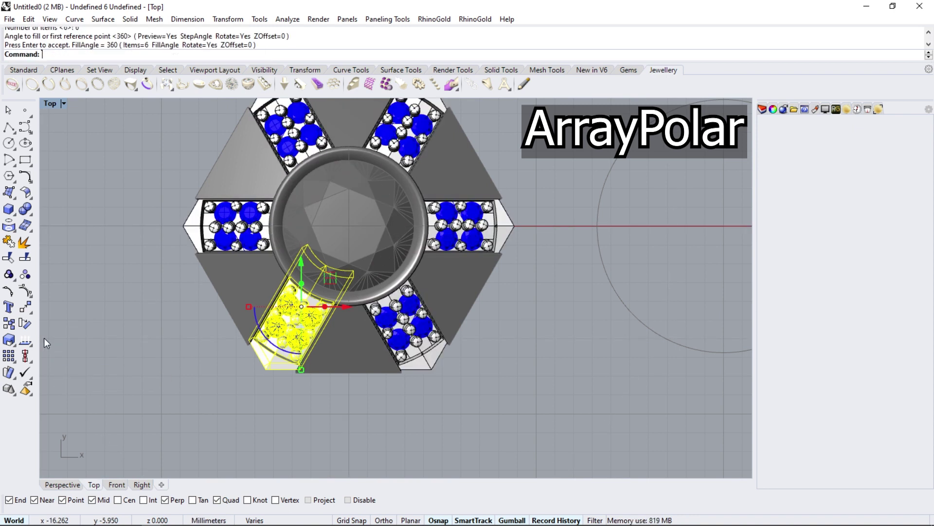
key("Return")
Delete the leftover guide circle and arc, then view the rendered pendant
scroll(240, 398, "down", 4)
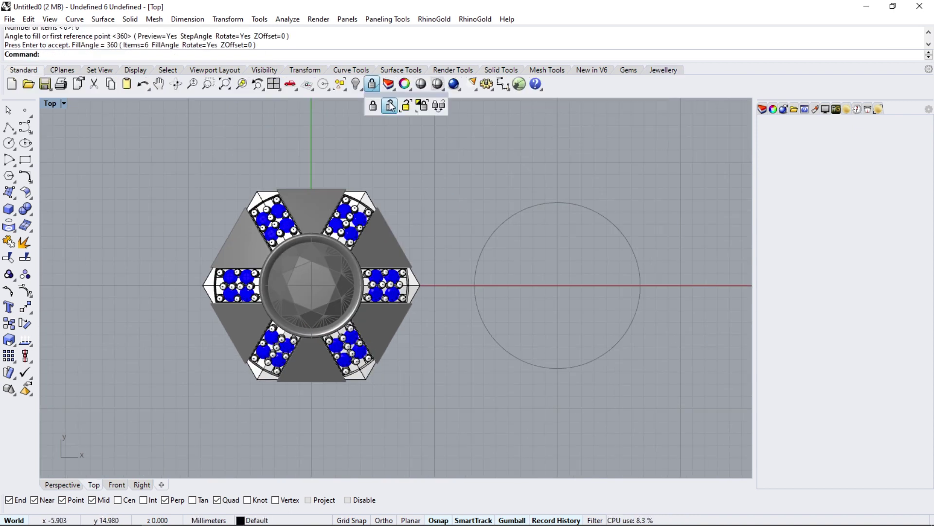
key("Delete")
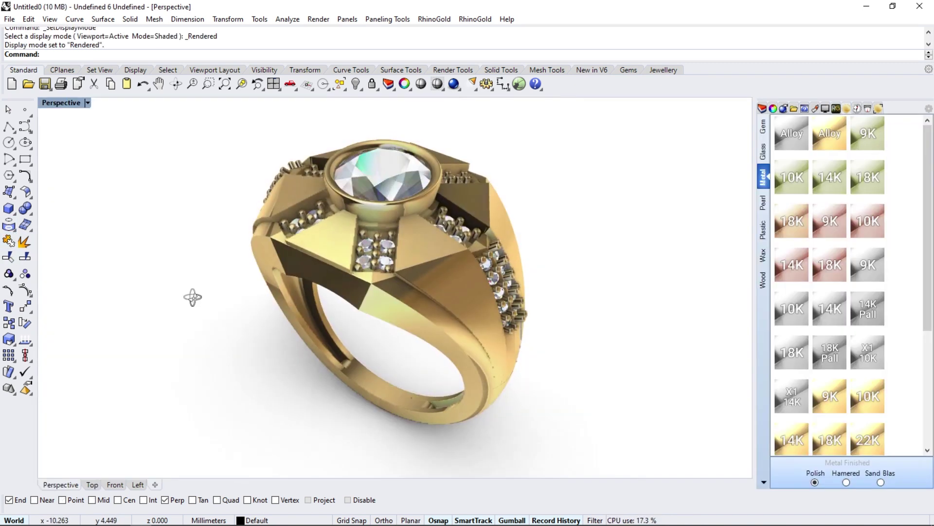
mouse_move(192, 299)
right_mouse_down()
mouse_move(192, 338)
mouse_move(211, 378)
mouse_move(267, 384)
mouse_move(500, 268)
mouse_move(476, 271)
mouse_move(478, 194)
mouse_move(506, 221)
mouse_move(541, 305)
mouse_move(542, 358)
mouse_move(460, 250)
mouse_move(370, 246)
mouse_move(330, 263)
mouse_move(256, 336)
right_mouse_up()
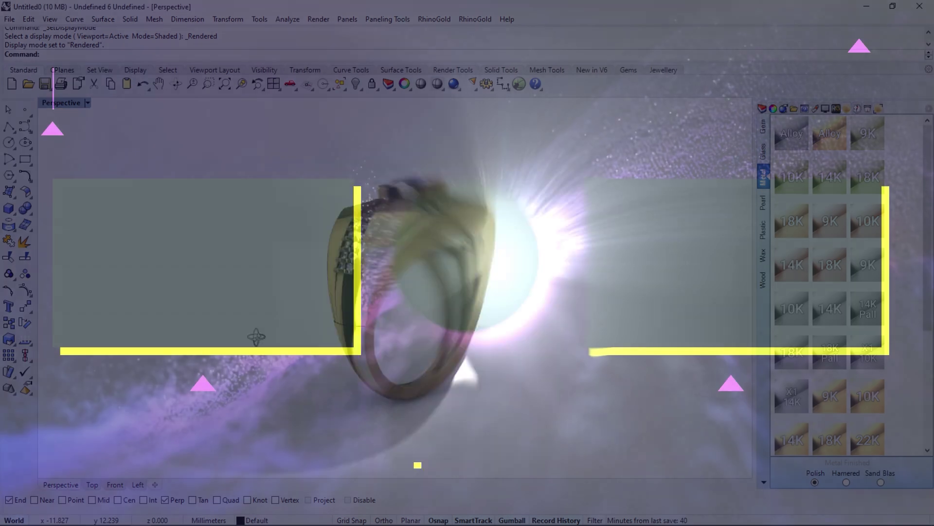